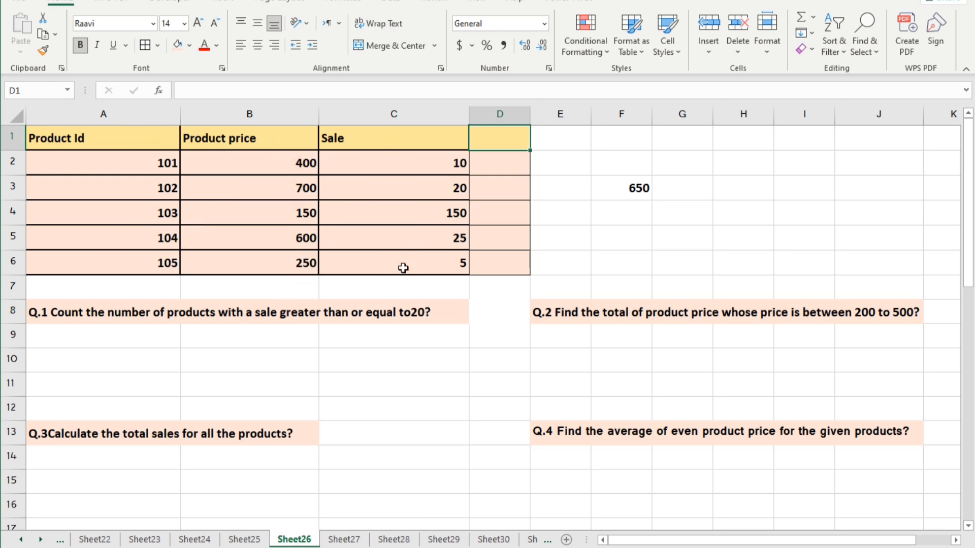
Step: Calculate each product's price times sale with =B2*C2 in D2 and fill the formula down to D6
{"action": "left_click", "coordinate": [492, 164]}
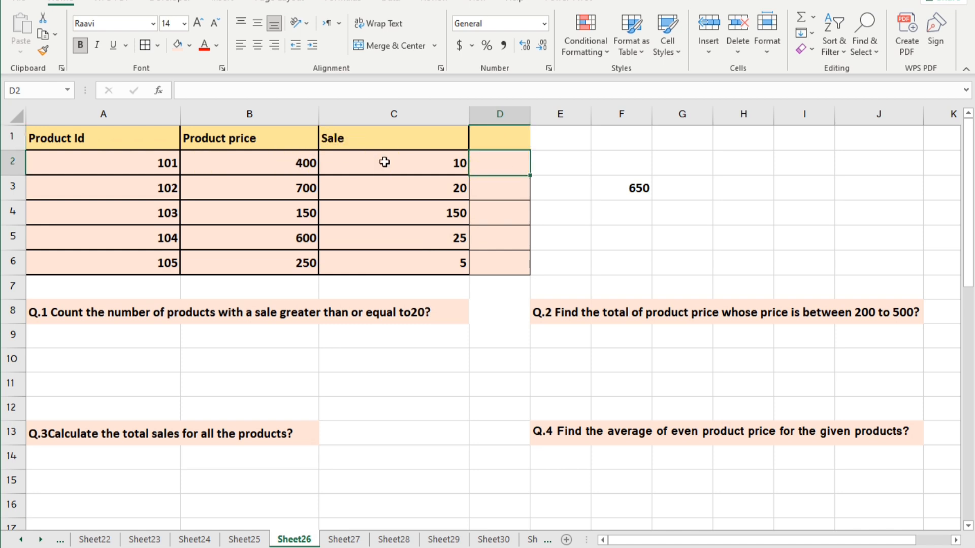
{"action": "type", "text": "="}
{"action": "left_click", "coordinate": [290, 162]}
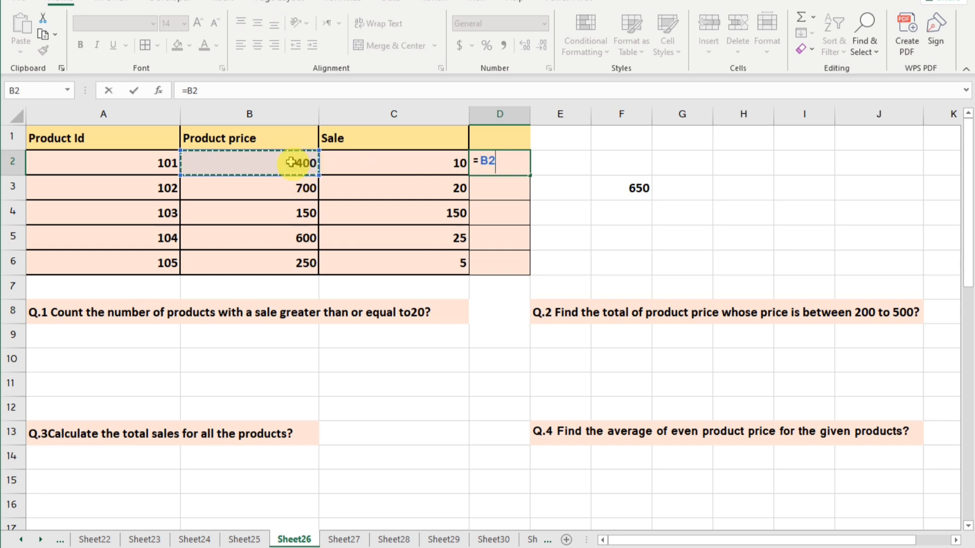
{"action": "type", "text": "*"}
{"action": "left_click", "coordinate": [354, 162]}
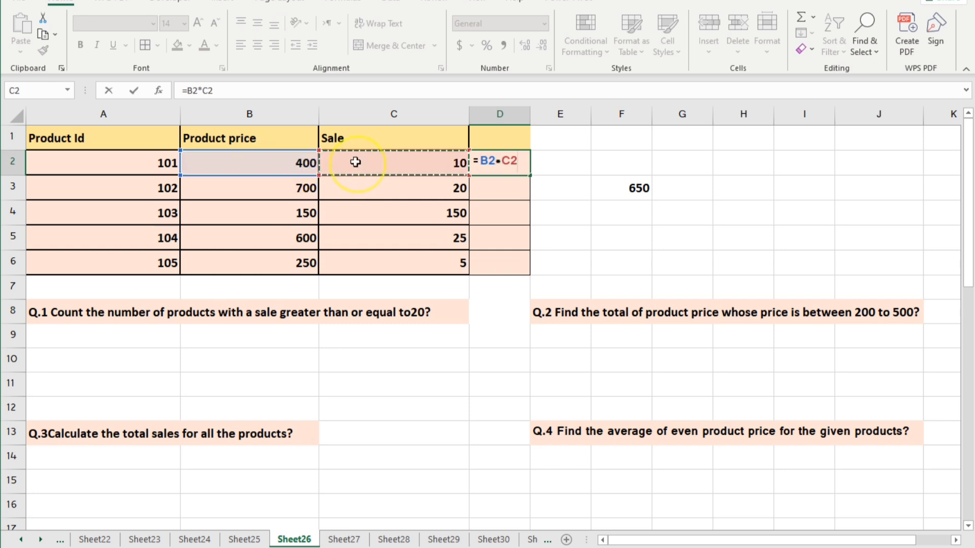
{"action": "key", "text": "Return"}
{"action": "left_click", "coordinate": [503, 163]}
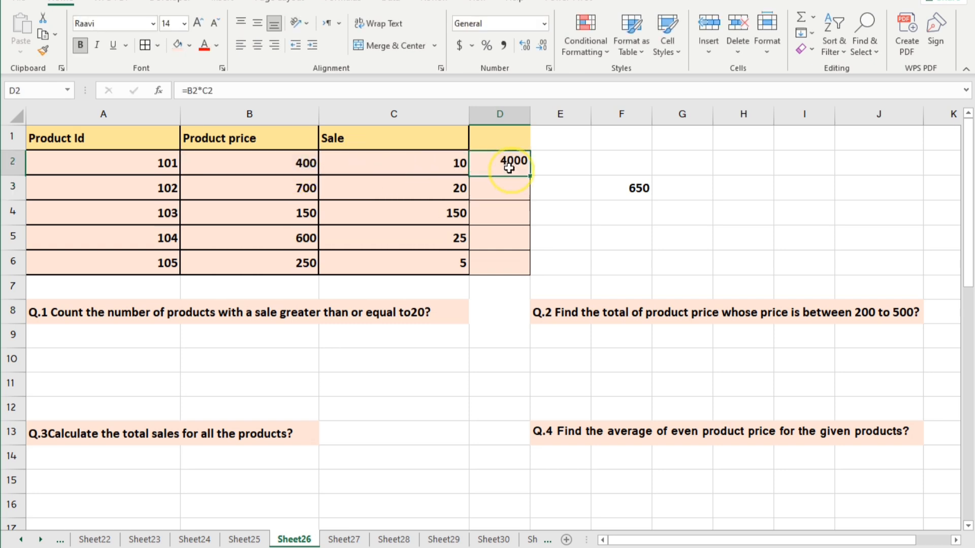
{"action": "double_click", "coordinate": [528, 175]}
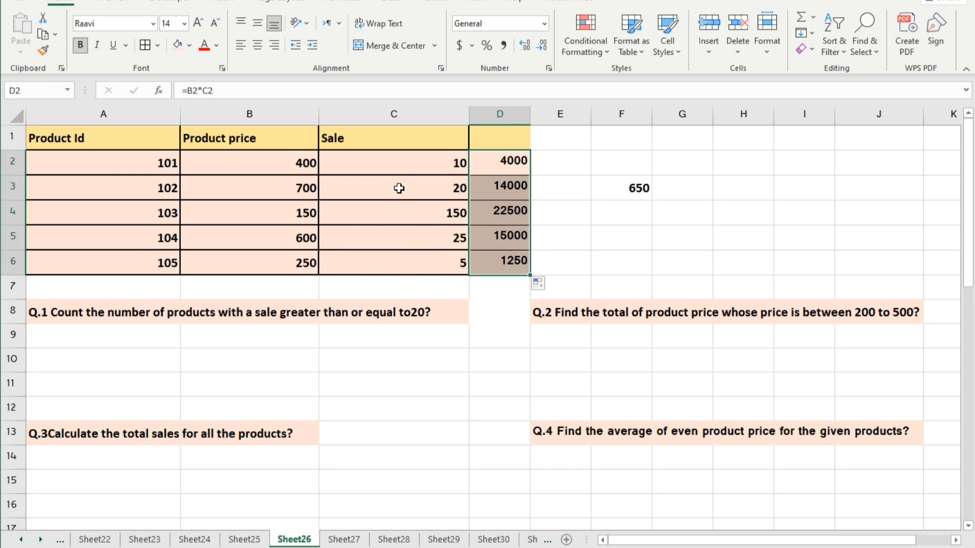
Step: Answer Q.1 in B10 with a COUNTIF formula over the sales in C2:C6 using the criterion ">20"
{"action": "left_click", "coordinate": [164, 356]}
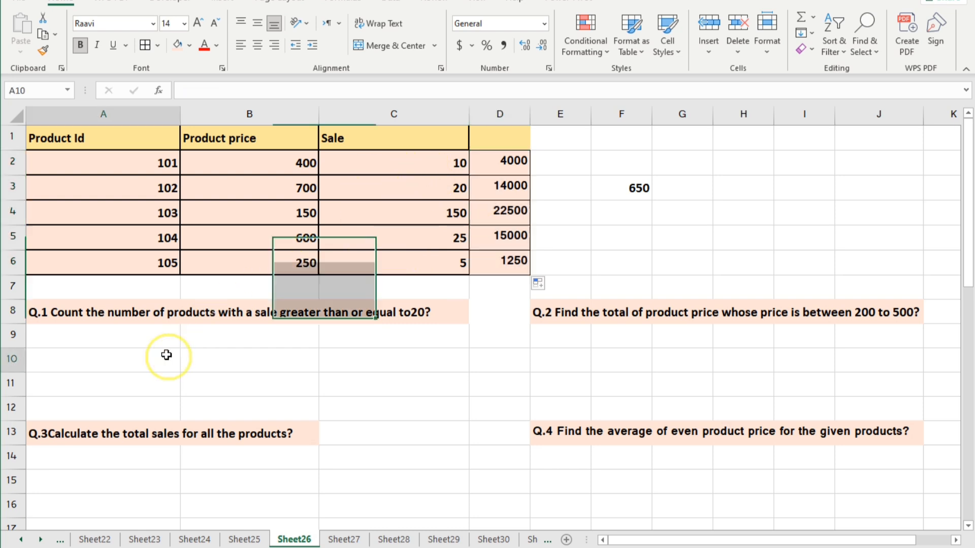
{"action": "left_click", "coordinate": [234, 356]}
{"action": "type", "text": "="}
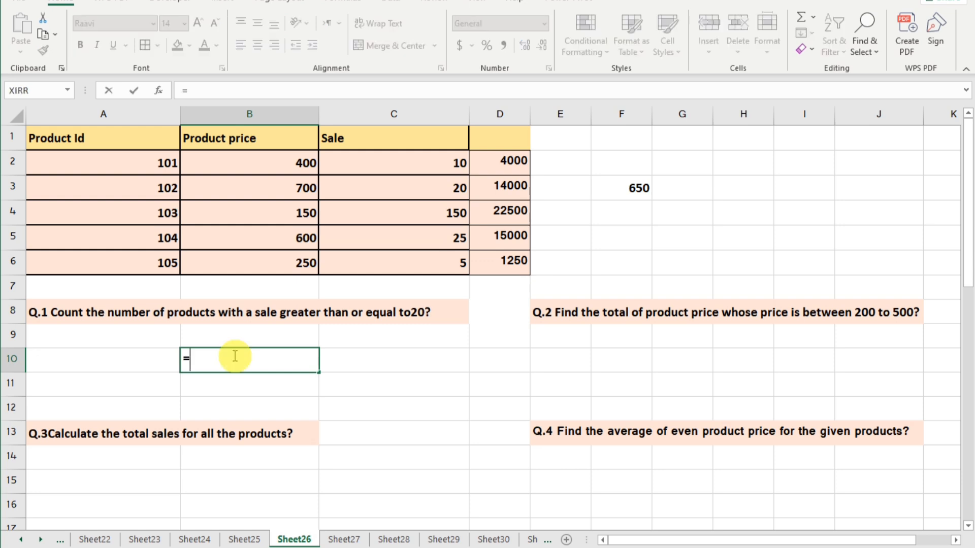
{"action": "type", "text": "count"}
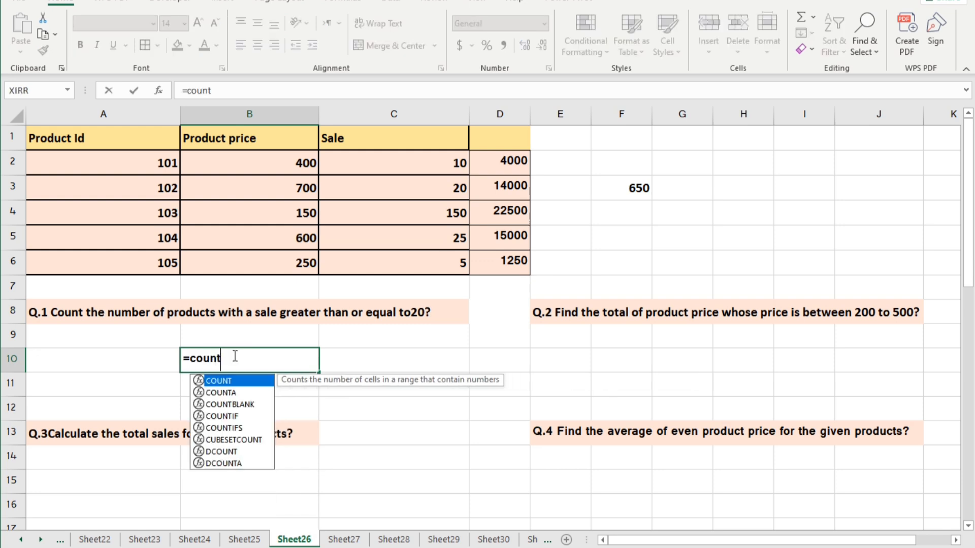
{"action": "type", "text": "if"}
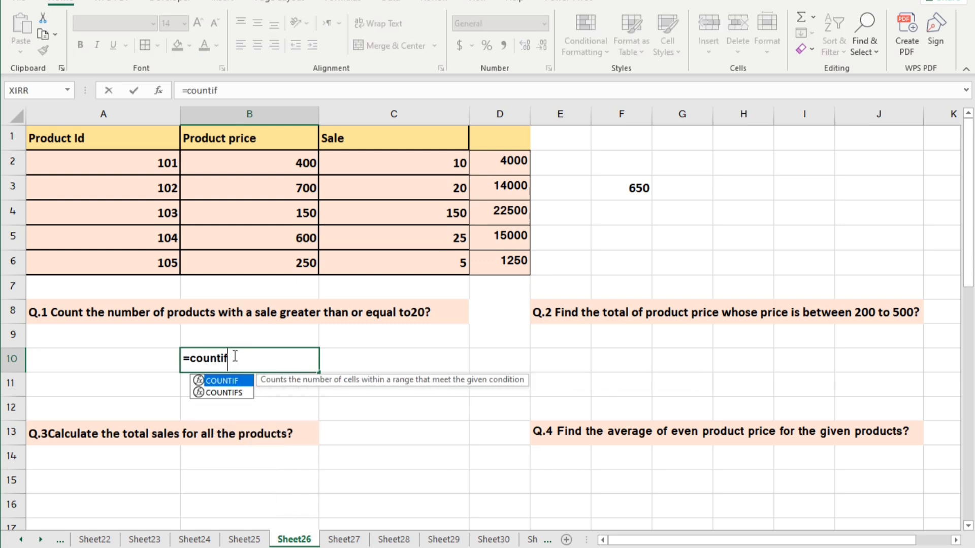
{"action": "type", "text": "("}
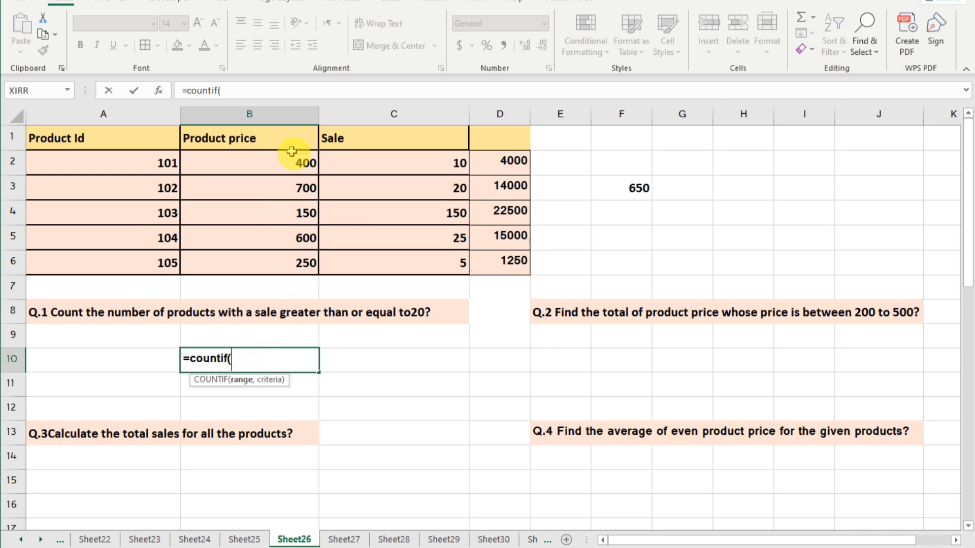
{"action": "left_click_drag", "start_coordinate": [407, 166], "coordinate": [412, 258]}
{"action": "type", "text": ",\">20"}
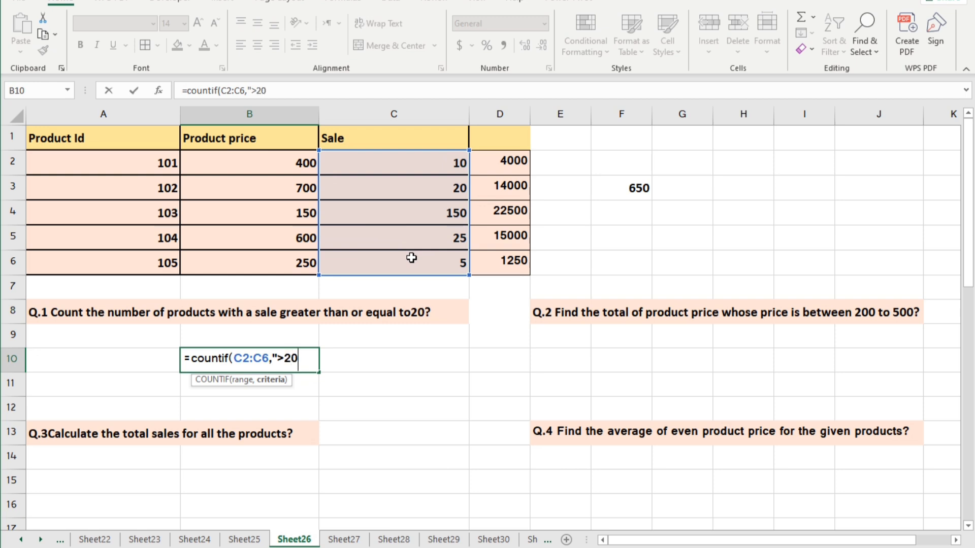
{"action": "type", "text": "\")"}
{"action": "key", "text": "Return"}
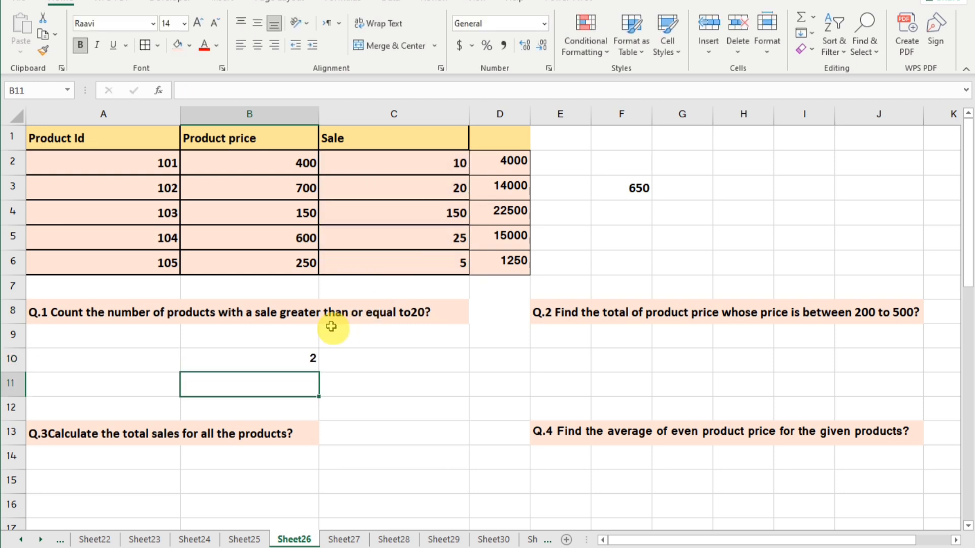
{"action": "left_click", "coordinate": [297, 359]}
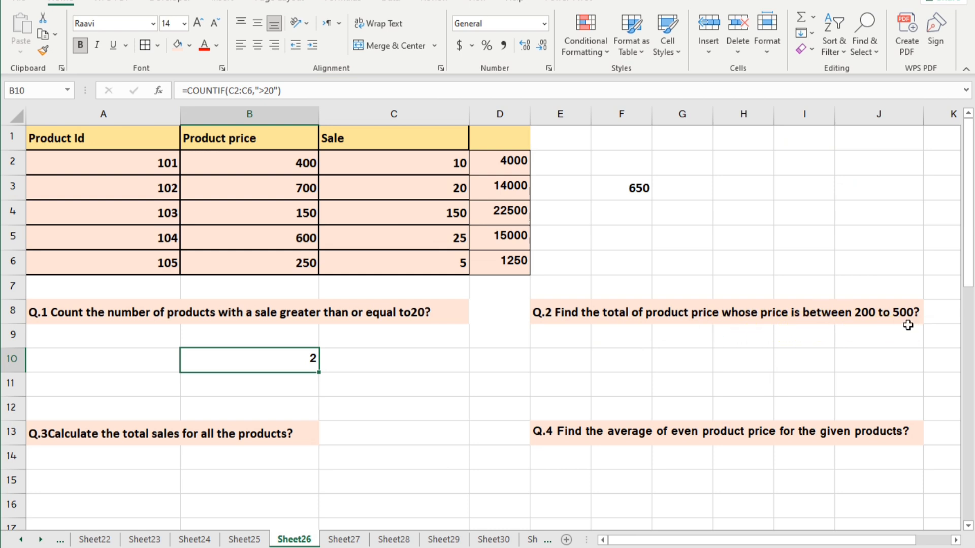
Step: Start a SUMIFS formula for Q.2 in G10 with sum range B2:B6 and the first criterion ">200" on B2:B6
{"action": "left_click", "coordinate": [686, 355]}
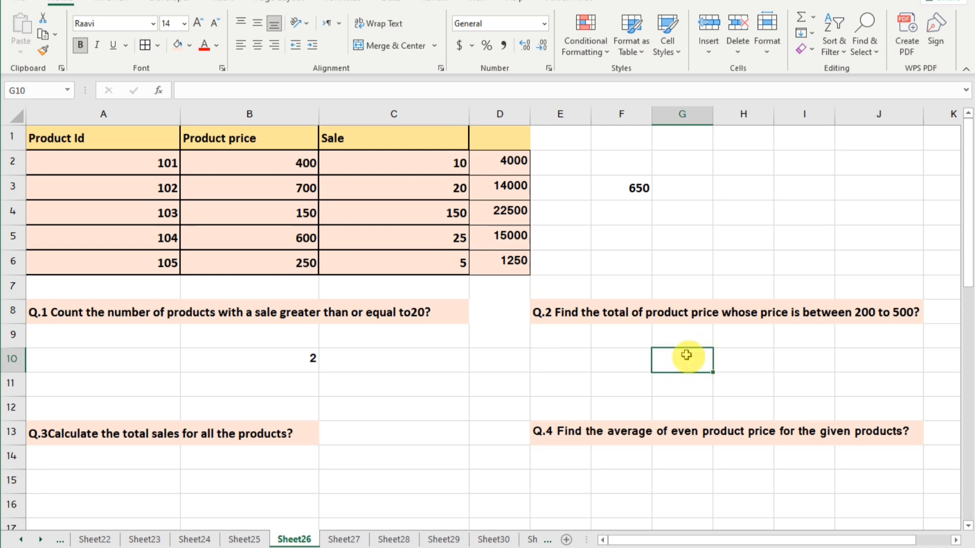
{"action": "left_click", "coordinate": [687, 355]}
{"action": "type", "text": "=su"}
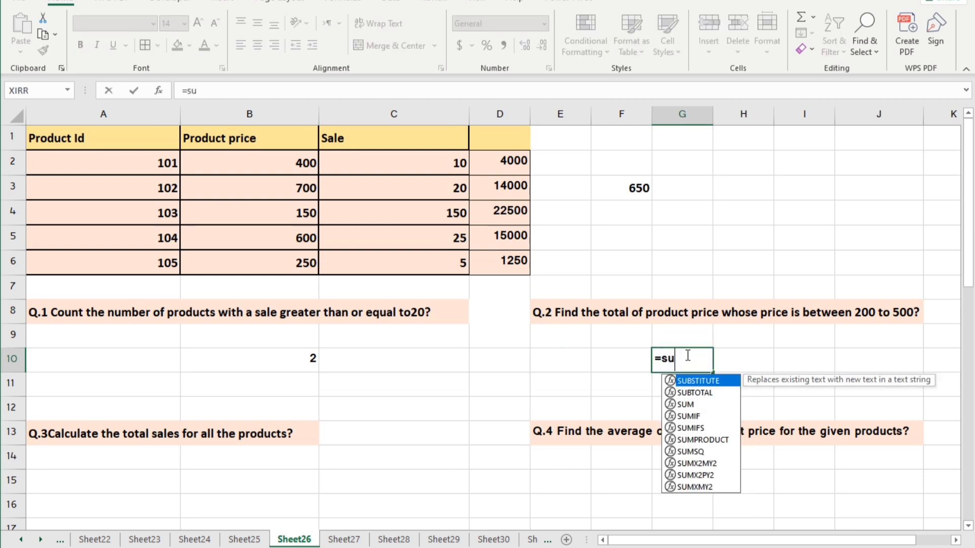
{"action": "type", "text": "mif"}
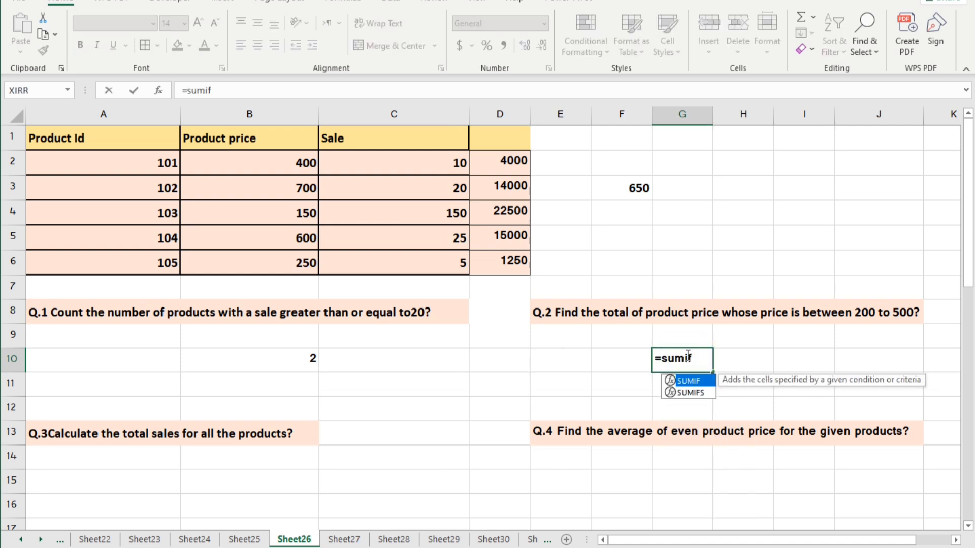
{"action": "type", "text": "s"}
{"action": "key", "text": "Tab"}
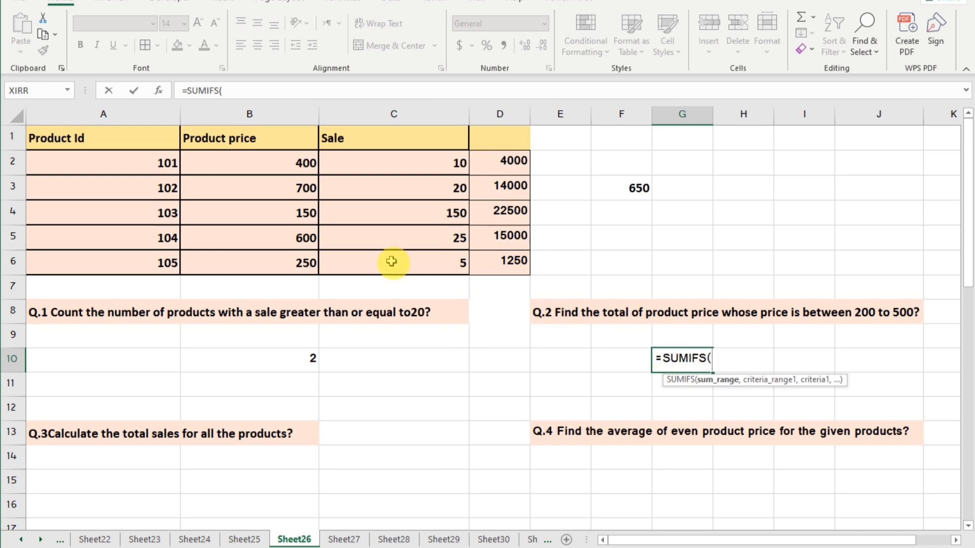
{"action": "left_click_drag", "start_coordinate": [235, 161], "coordinate": [239, 257]}
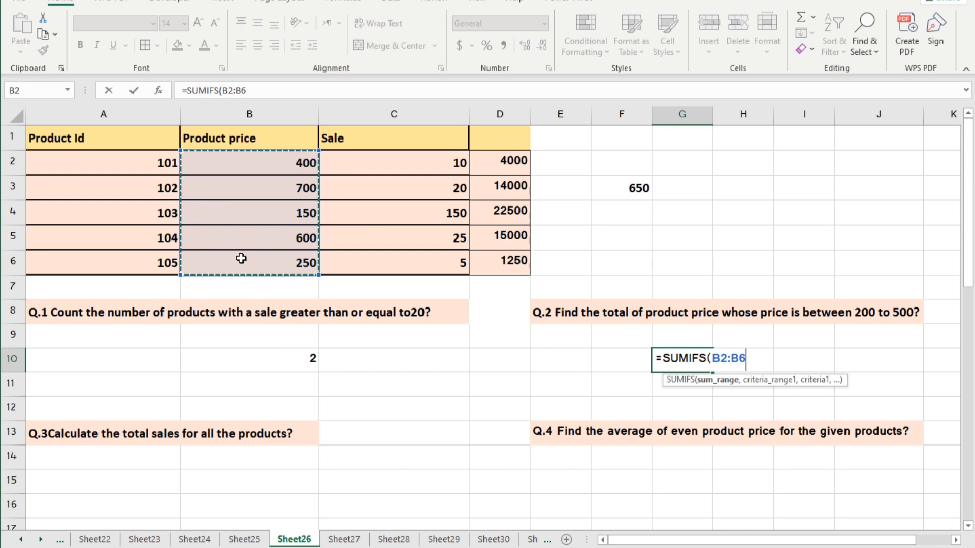
{"action": "type", "text": ","}
{"action": "left_click_drag", "start_coordinate": [269, 162], "coordinate": [274, 264]}
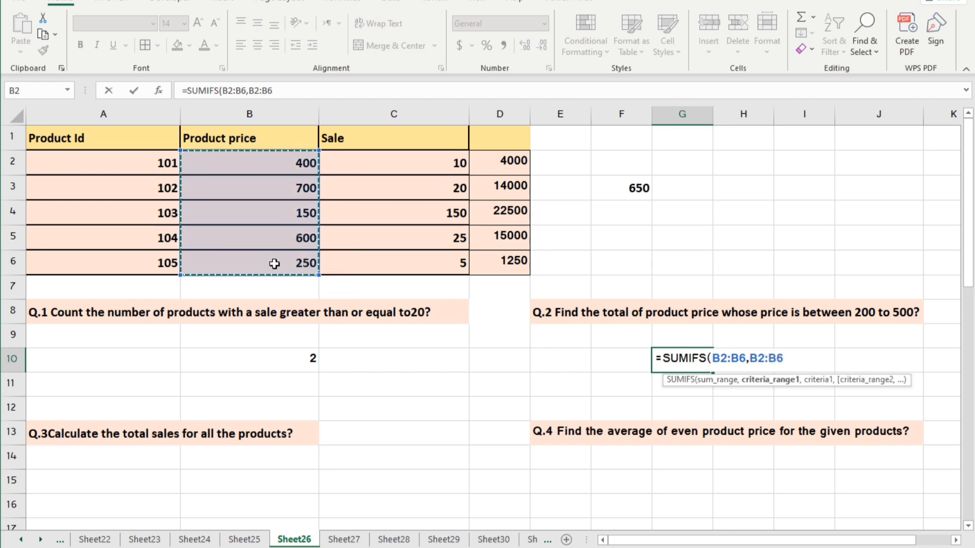
{"action": "type", "text": ",\">2"}
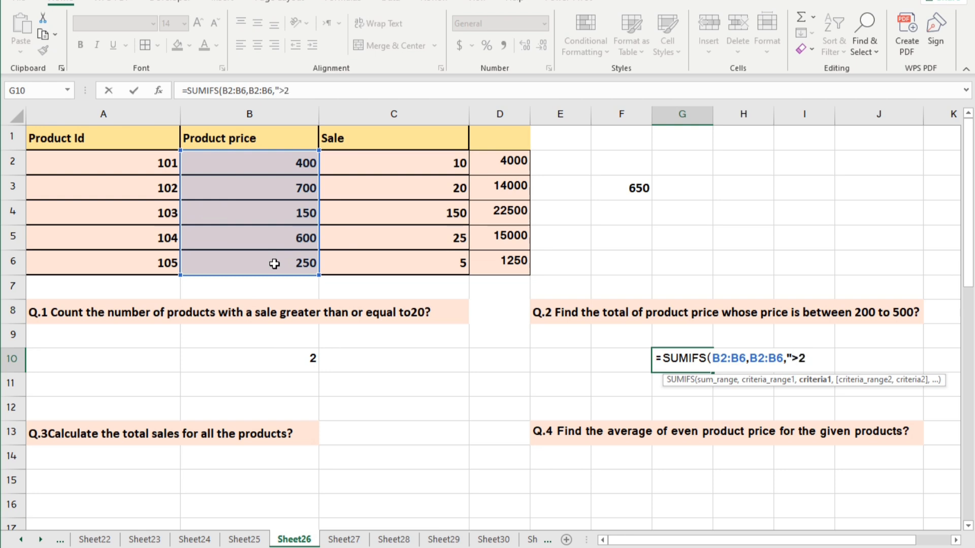
{"action": "type", "text": "00\","}
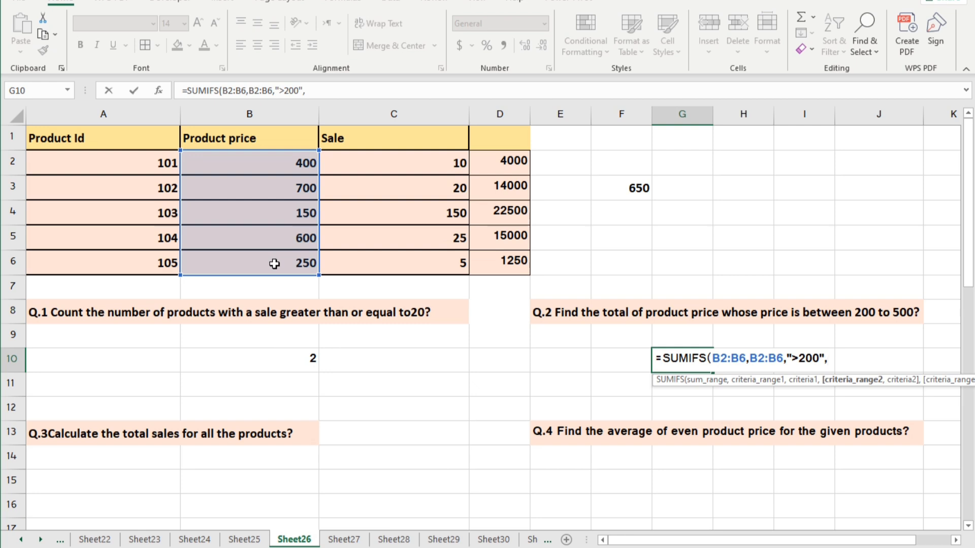
Step: Add the second criterion "<500" on B2:B6 to the SUMIFS formula and enter it
{"action": "left_click_drag", "start_coordinate": [255, 161], "coordinate": [255, 264]}
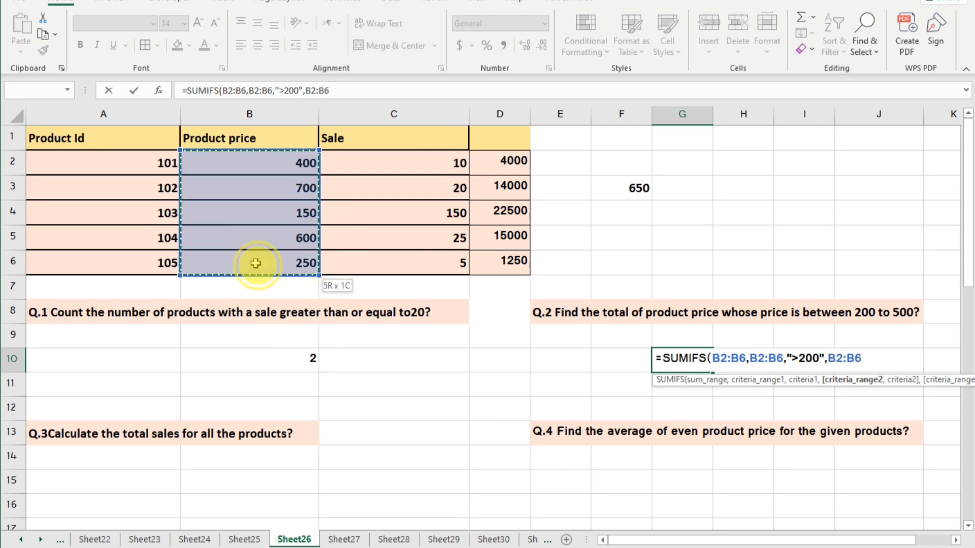
{"action": "type", "text": ",\"<500"}
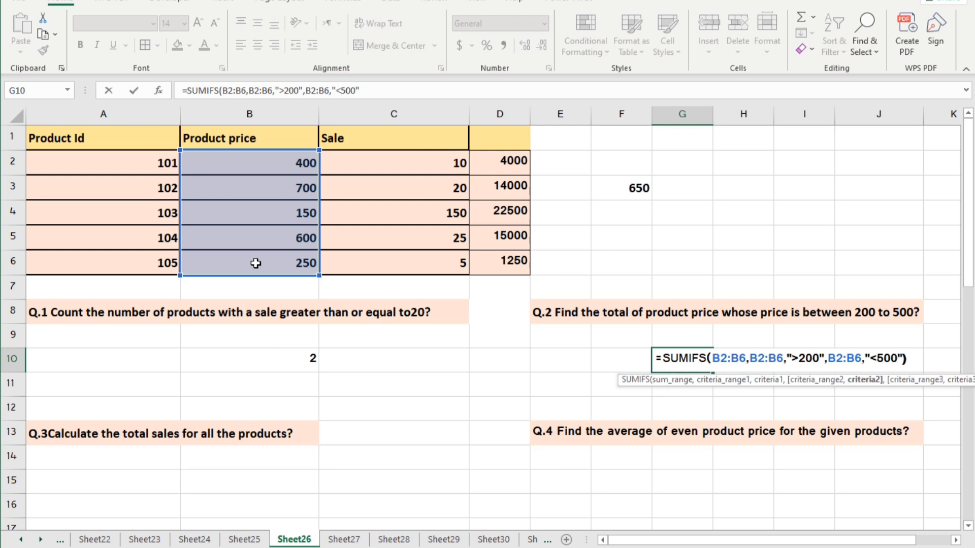
{"action": "key", "text": "Return"}
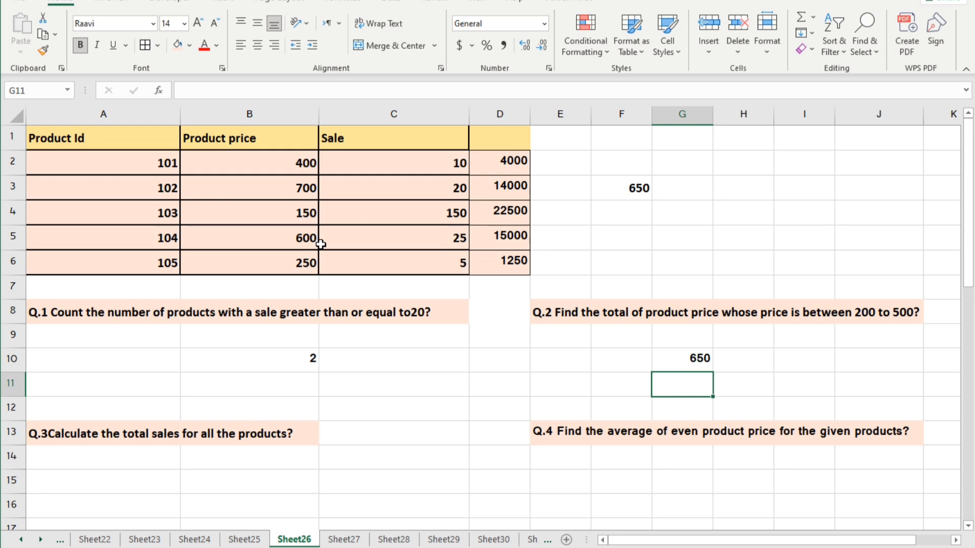
Step: Try to shorten the SUMIFS formula in G10 by removing its first criteria range, B2:B6
{"action": "left_click", "coordinate": [683, 355]}
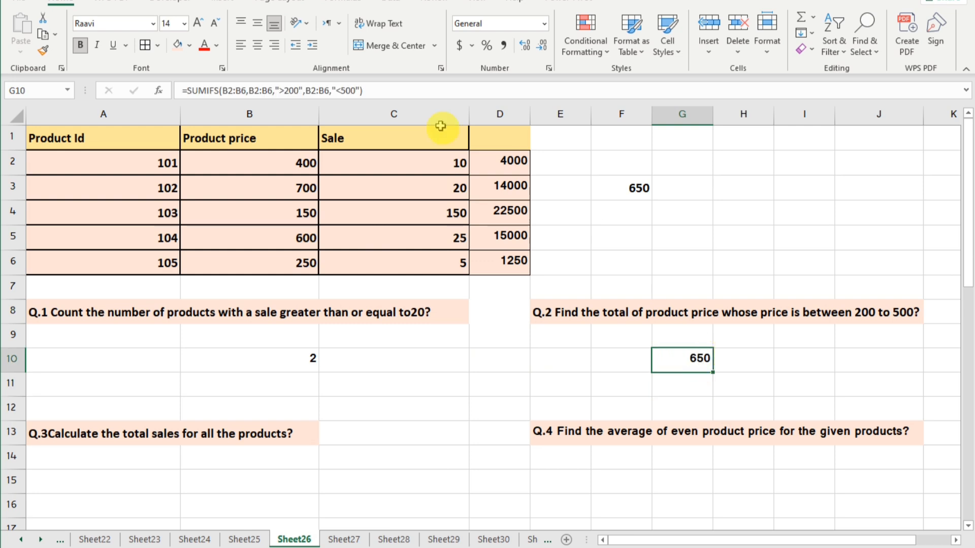
{"action": "left_click", "coordinate": [273, 91]}
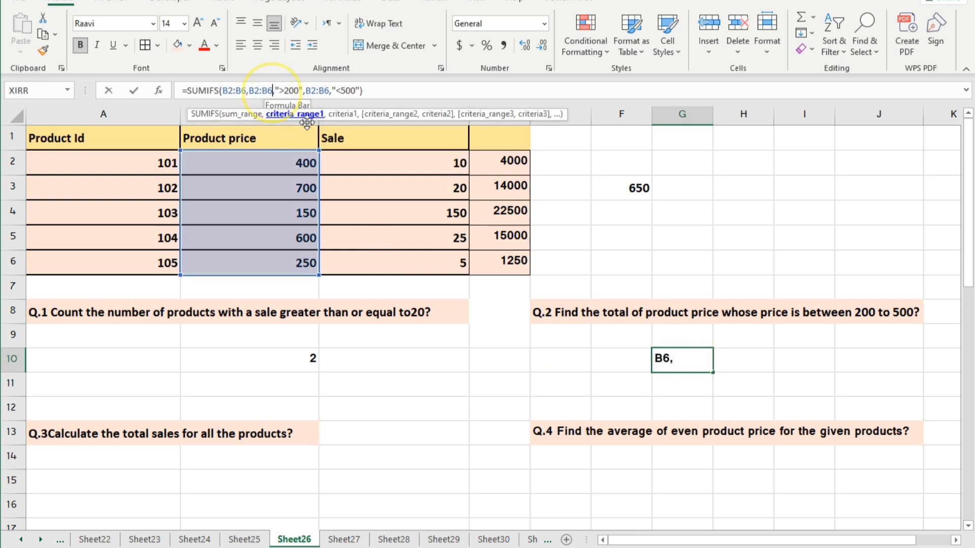
{"action": "key", "text": "BackSpace"}
{"action": "key", "text": "BackSpace"}
{"action": "key", "text": "BackSpace"}
{"action": "key", "text": "BackSpace"}
{"action": "key", "text": "BackSpace"}
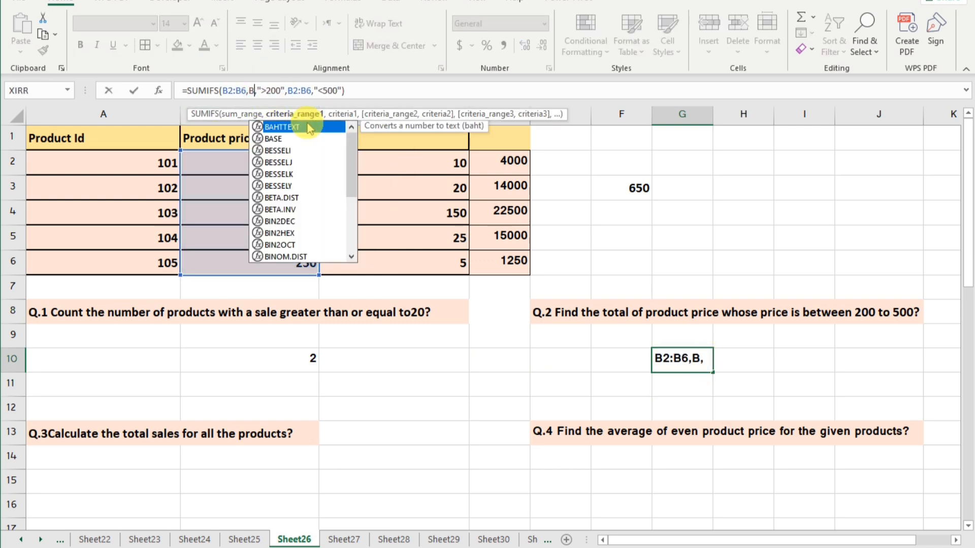
{"action": "key", "text": "Delete"}
{"action": "key", "text": "Delete"}
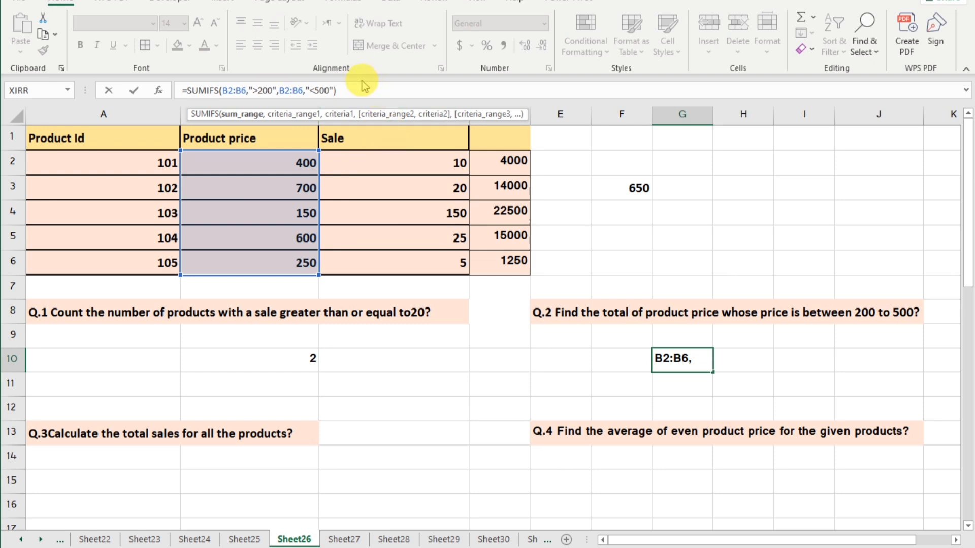
{"action": "left_click", "coordinate": [361, 90]}
{"action": "key", "text": "Return"}
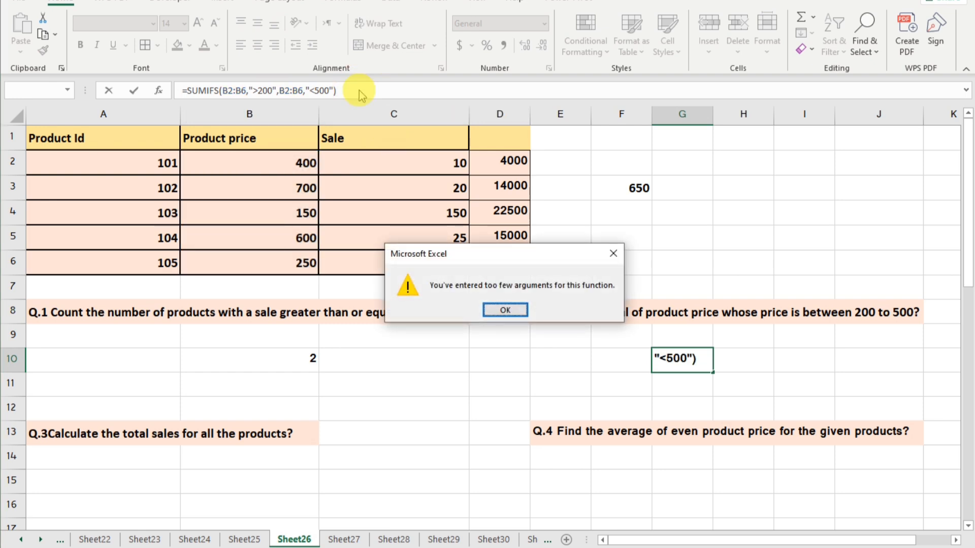
{"action": "left_click", "coordinate": [504, 310]}
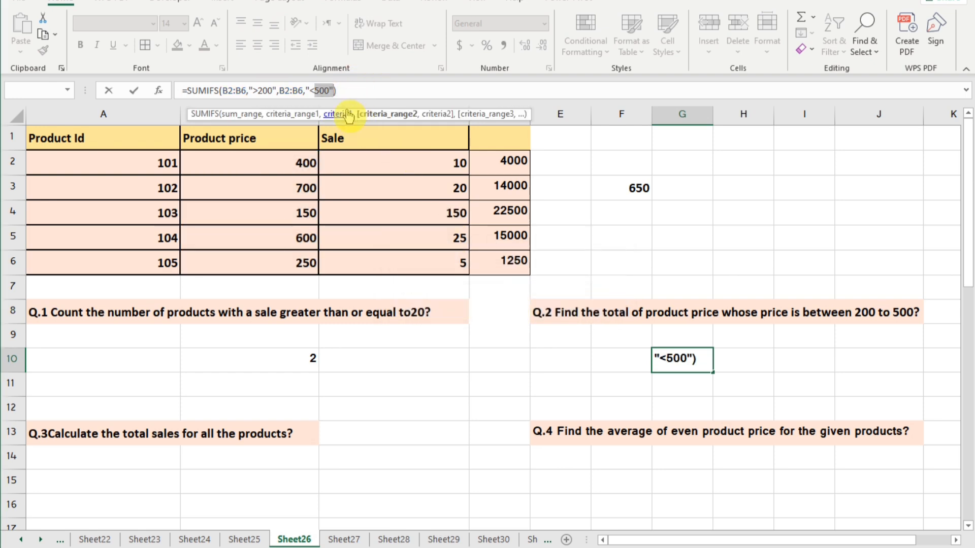
Step: Reinsert B2:B6 as the first criteria range of the SUMIFS formula in G10 and try to enter it
{"action": "double_click", "coordinate": [324, 91]}
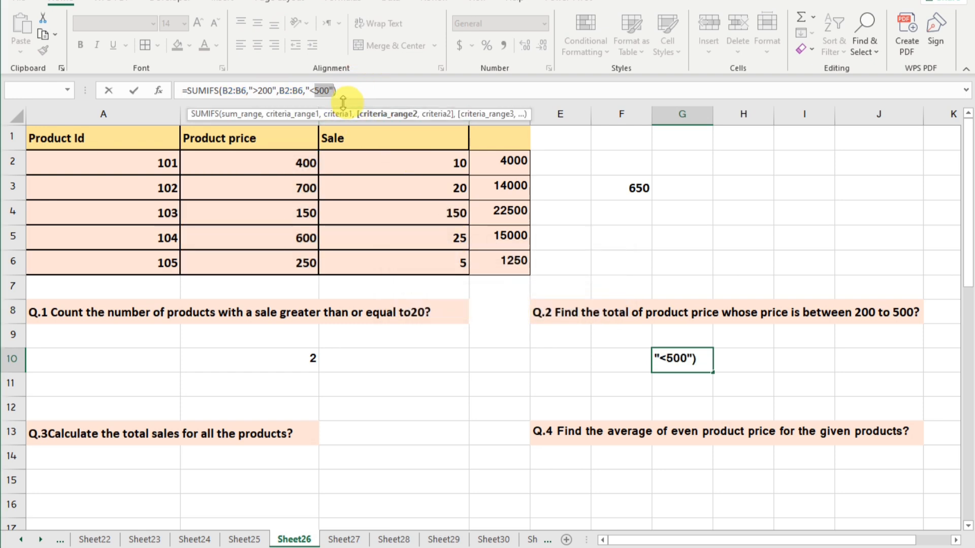
{"action": "left_click", "coordinate": [250, 90]}
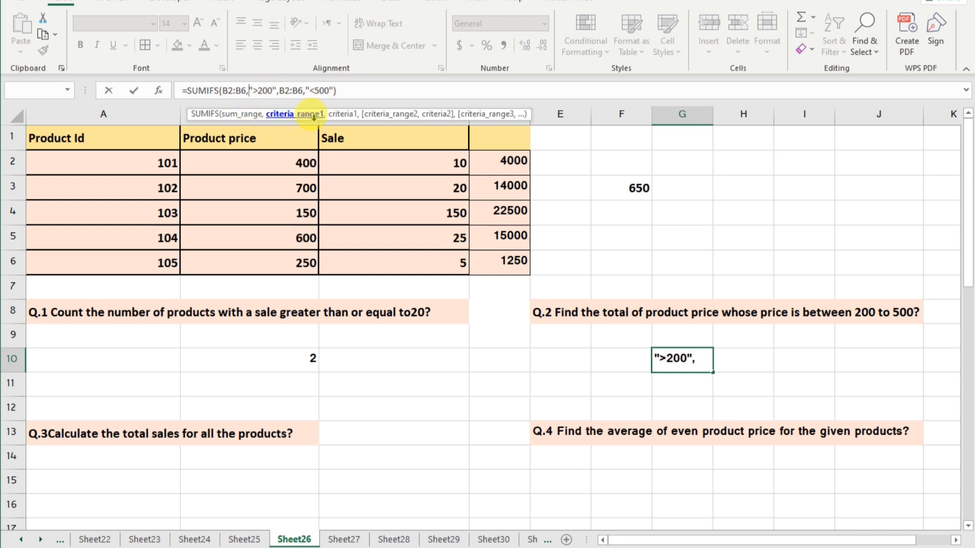
{"action": "left_click_drag", "start_coordinate": [278, 163], "coordinate": [275, 263]}
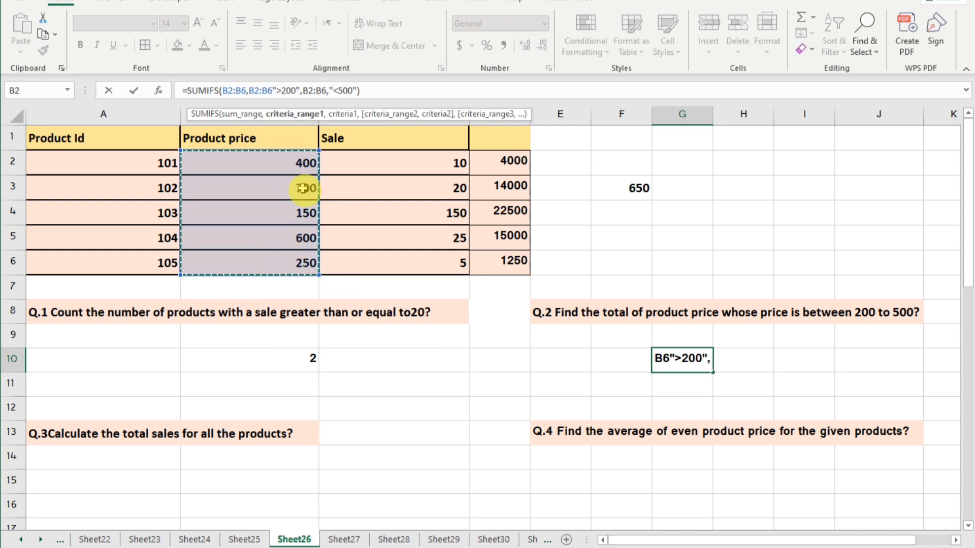
{"action": "left_click", "coordinate": [371, 91]}
{"action": "key", "text": "Return"}
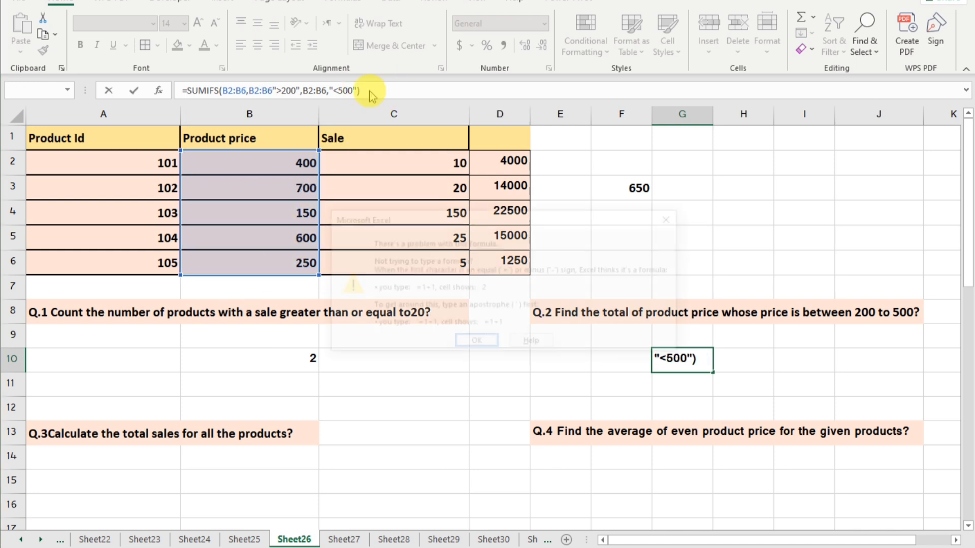
{"action": "left_click", "coordinate": [495, 344]}
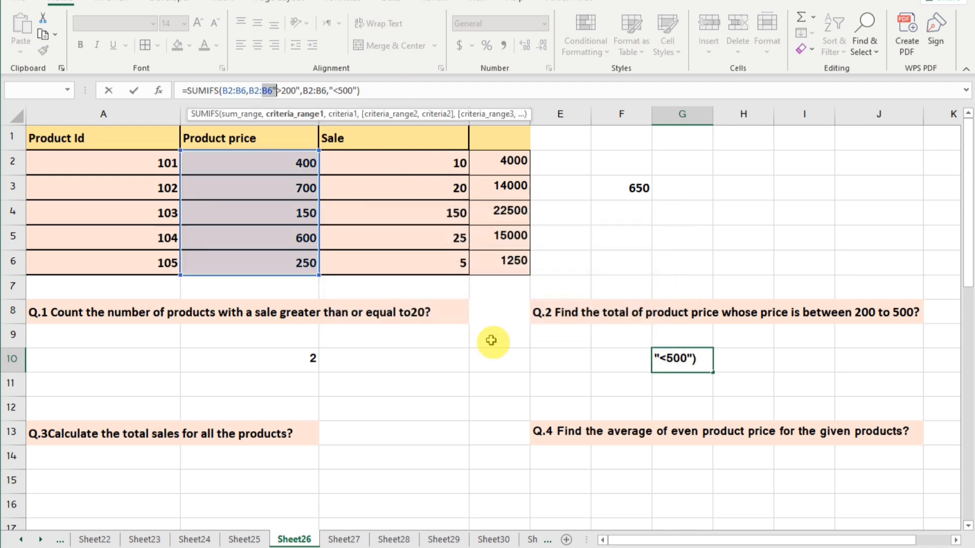
Step: Add the missing comma before ">200" in G10's SUMIFS formula and enter the formula
{"action": "left_click", "coordinate": [273, 93]}
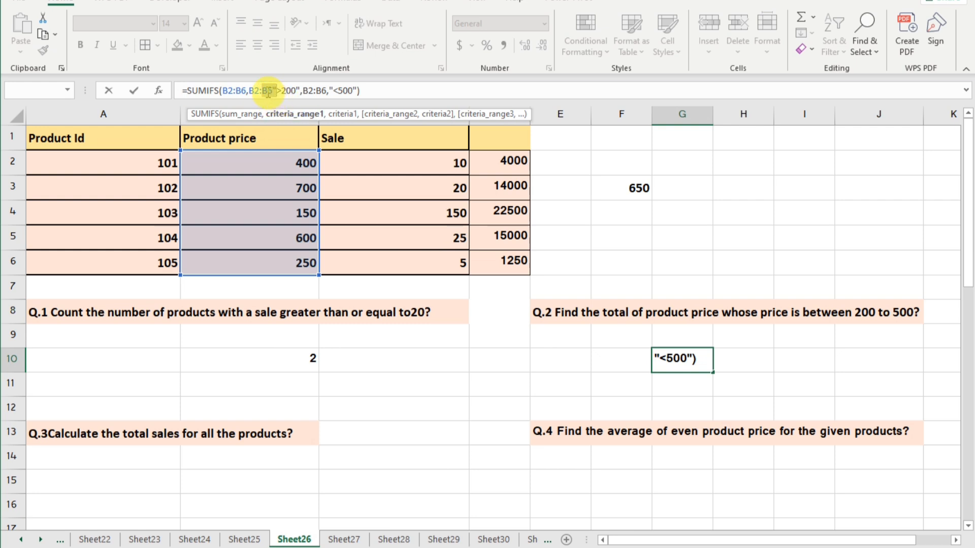
{"action": "type", "text": ",\""}
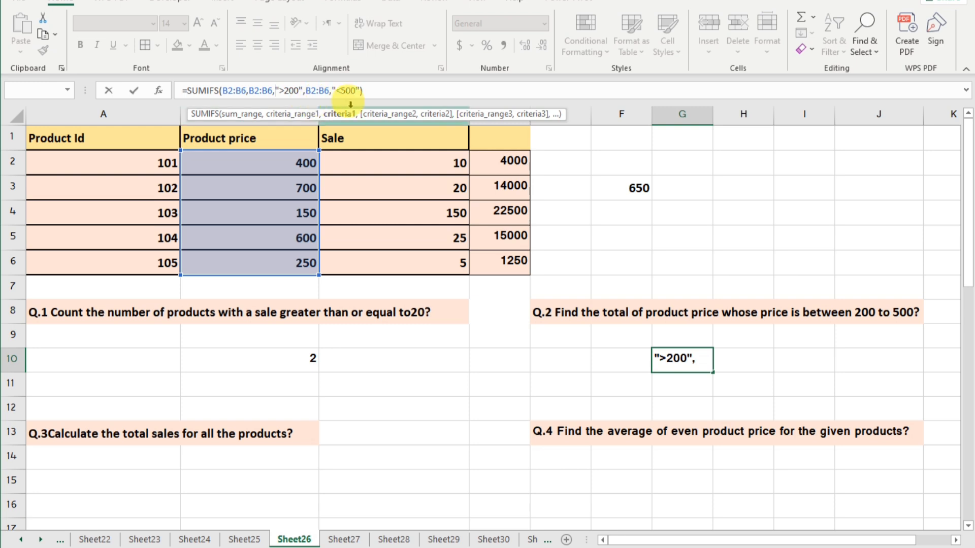
{"action": "left_click", "coordinate": [373, 93]}
{"action": "key", "text": "Return"}
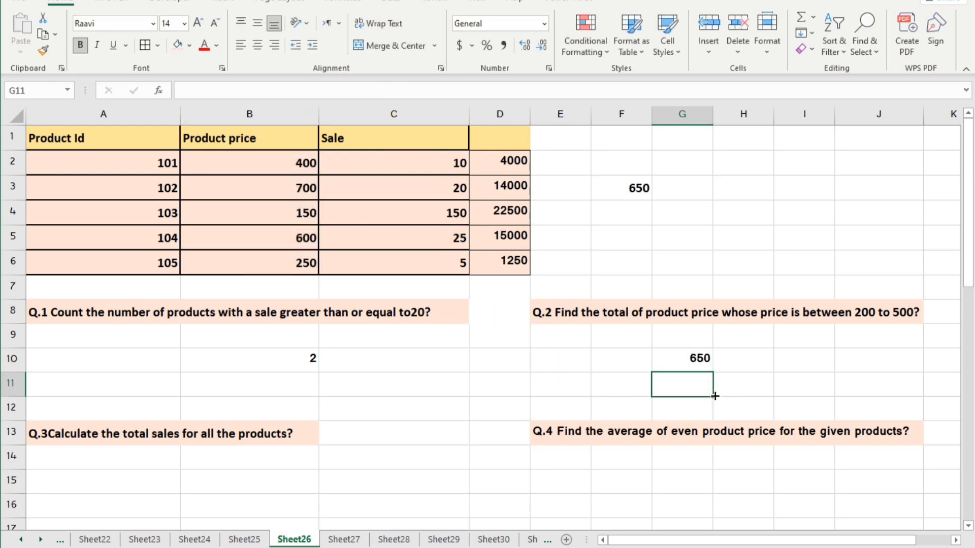
Step: Start the Q.3 answer in B14 by multiplying the first product's price by its sale with =B2*C2
{"action": "scroll", "coordinate": [715, 396], "scroll_direction": "down", "scroll_amount": 2}
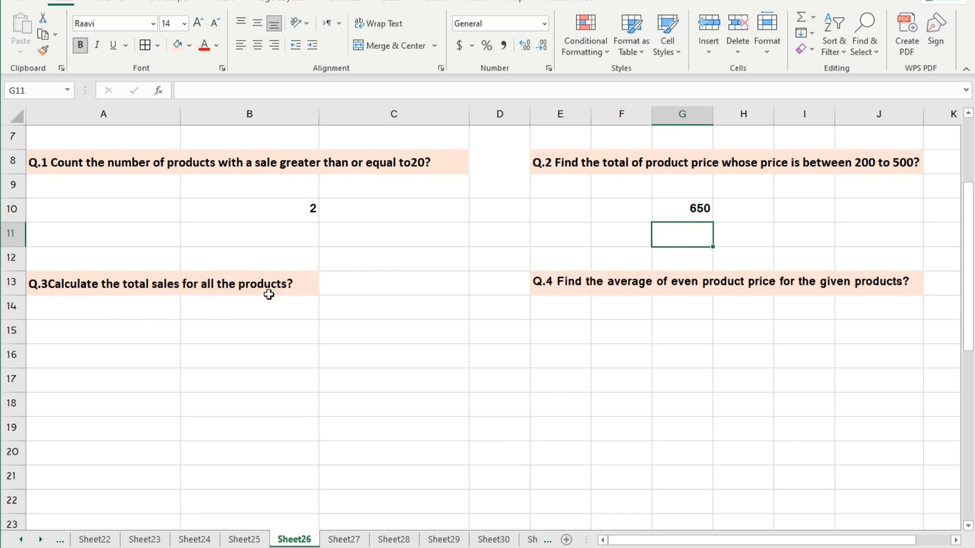
{"action": "scroll", "coordinate": [269, 295], "scroll_direction": "up", "scroll_amount": 2}
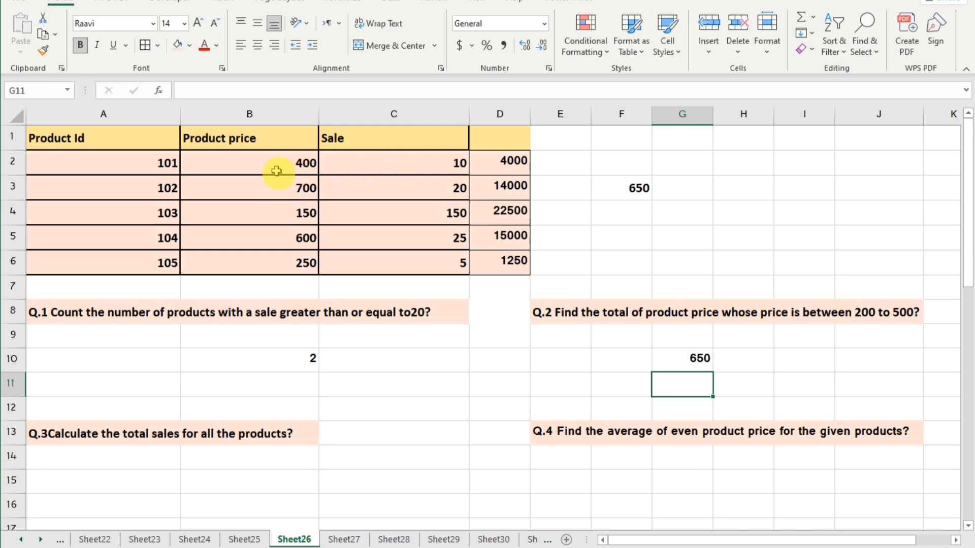
{"action": "scroll", "coordinate": [270, 374], "scroll_direction": "down", "scroll_amount": 1}
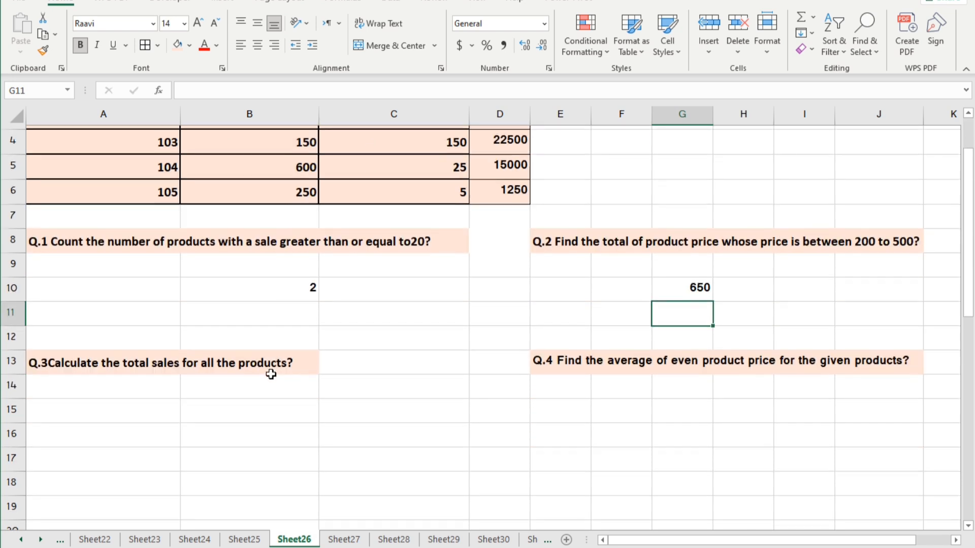
{"action": "scroll", "coordinate": [270, 374], "scroll_direction": "down", "scroll_amount": 1}
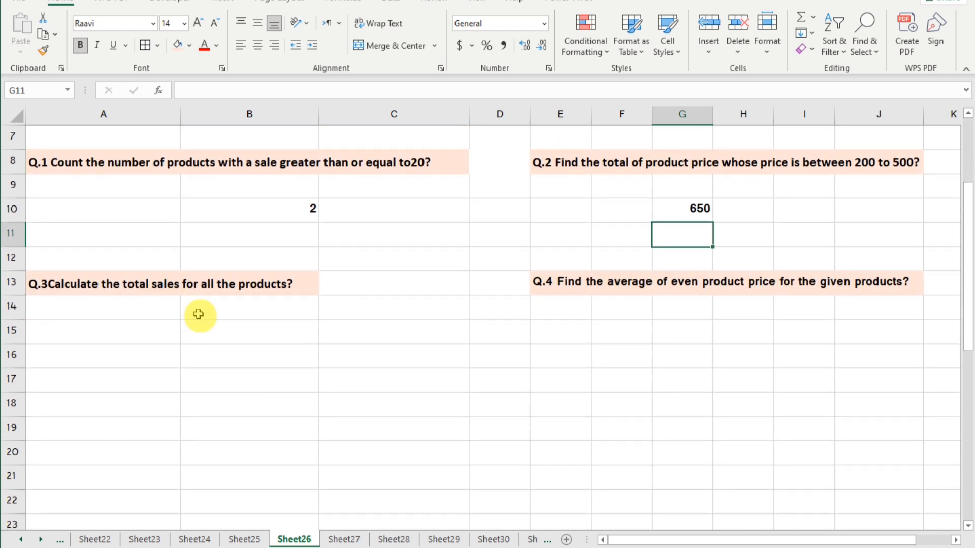
{"action": "left_click", "coordinate": [198, 315]}
{"action": "type", "text": "="}
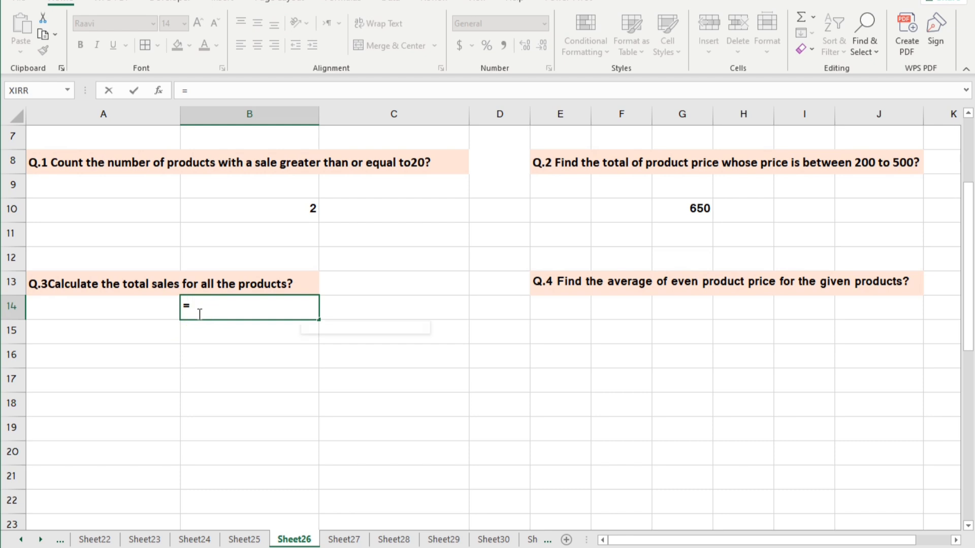
{"action": "type", "text": "b2"}
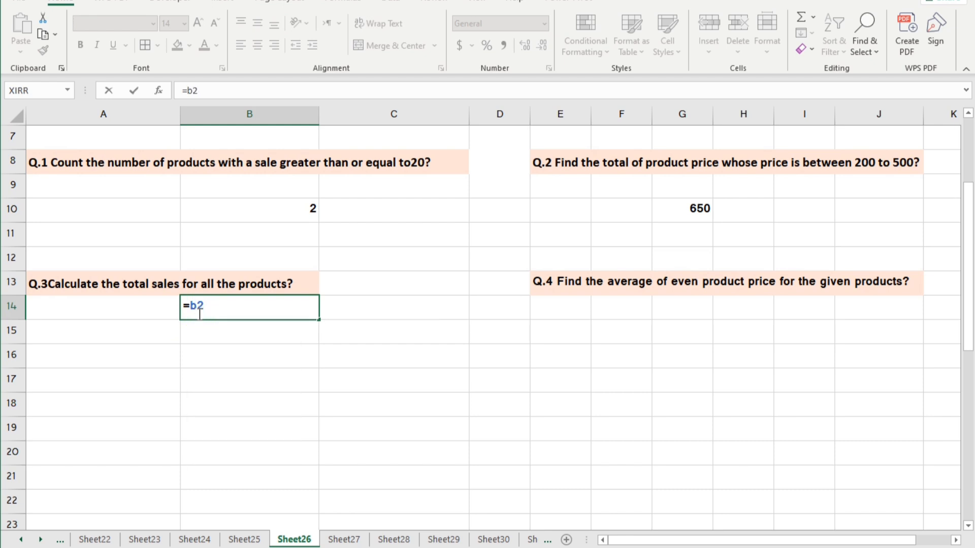
{"action": "type", "text": "*c2"}
{"action": "left_click", "coordinate": [290, 330]}
{"action": "left_click", "coordinate": [289, 314]}
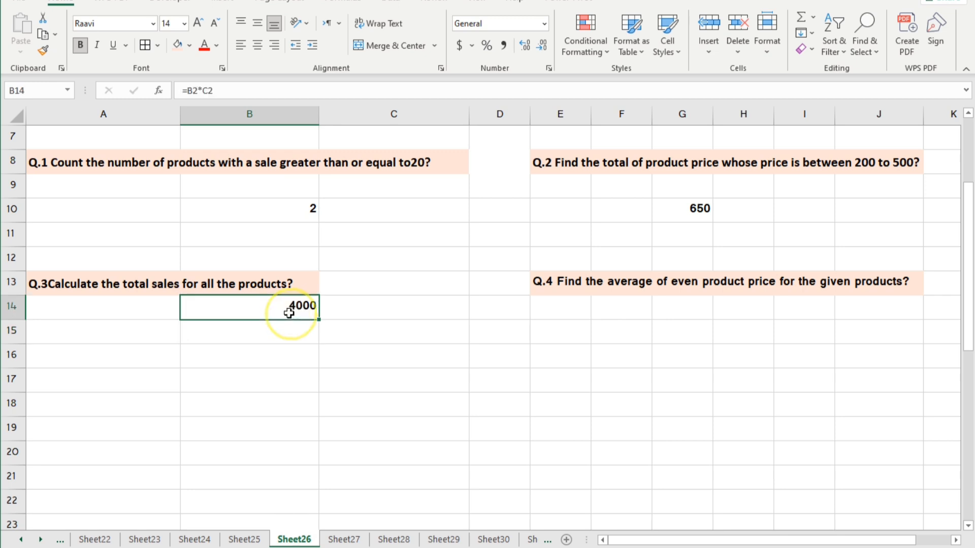
Step: Fill the B14 formula down to B18 and compare the results with the totals in column D
{"action": "scroll", "coordinate": [483, 284], "scroll_direction": "up", "scroll_amount": 2}
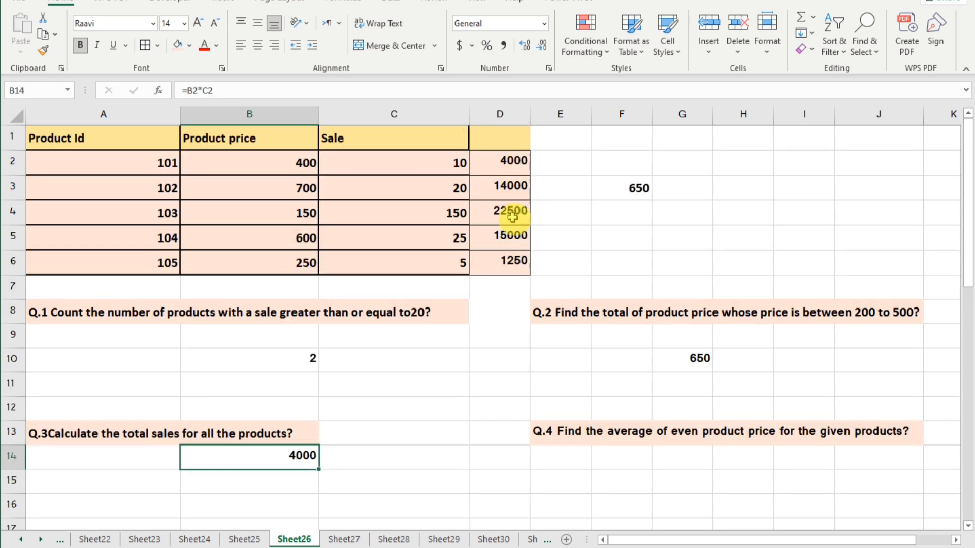
{"action": "scroll", "coordinate": [370, 373], "scroll_direction": "down", "scroll_amount": 2}
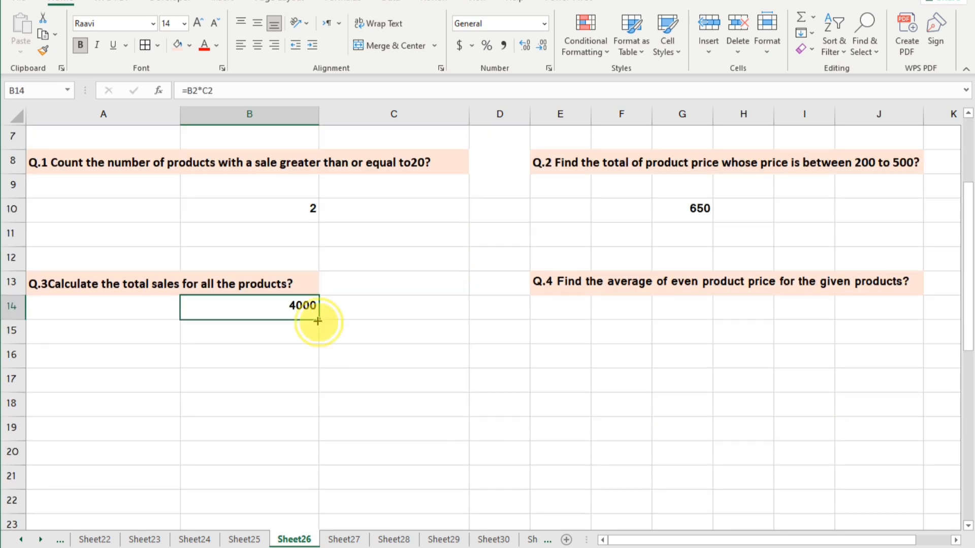
{"action": "left_click_drag", "start_coordinate": [317, 320], "coordinate": [300, 422]}
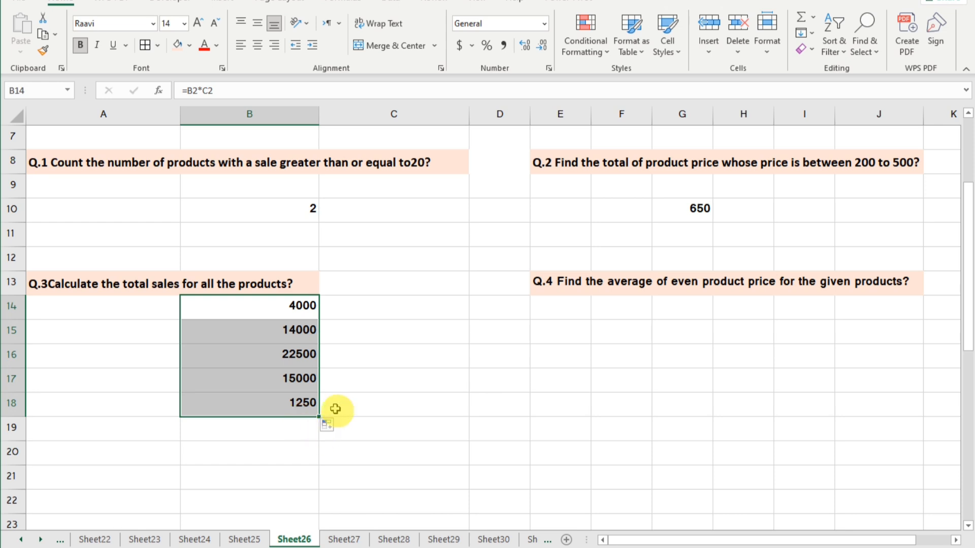
{"action": "scroll", "coordinate": [663, 404], "scroll_direction": "up", "scroll_amount": 2}
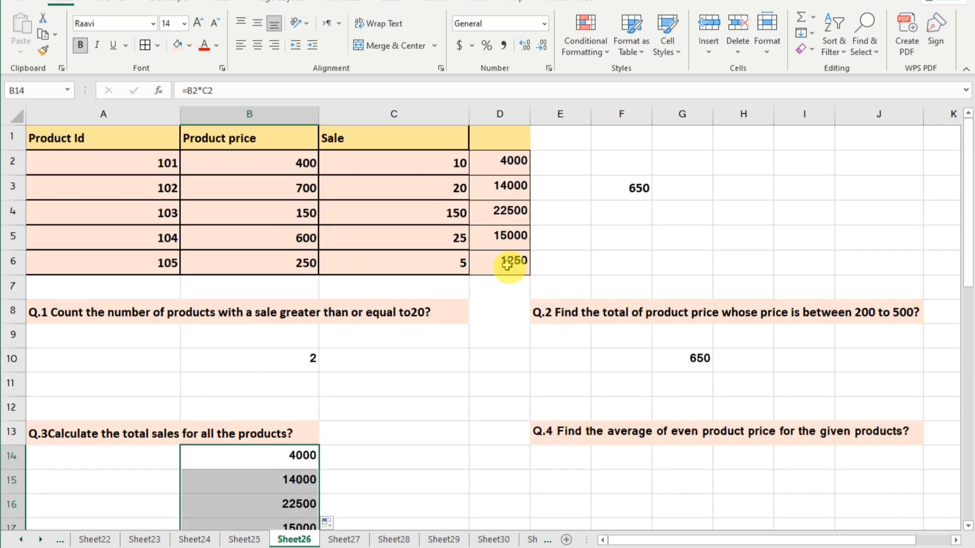
Step: Start the Q.4 formula in G15 with AVERAGE and a nested FILTER over the product prices in B2:B6
{"action": "scroll", "coordinate": [507, 264], "scroll_direction": "down", "scroll_amount": 1}
{"action": "scroll", "coordinate": [505, 263], "scroll_direction": "down", "scroll_amount": 1}
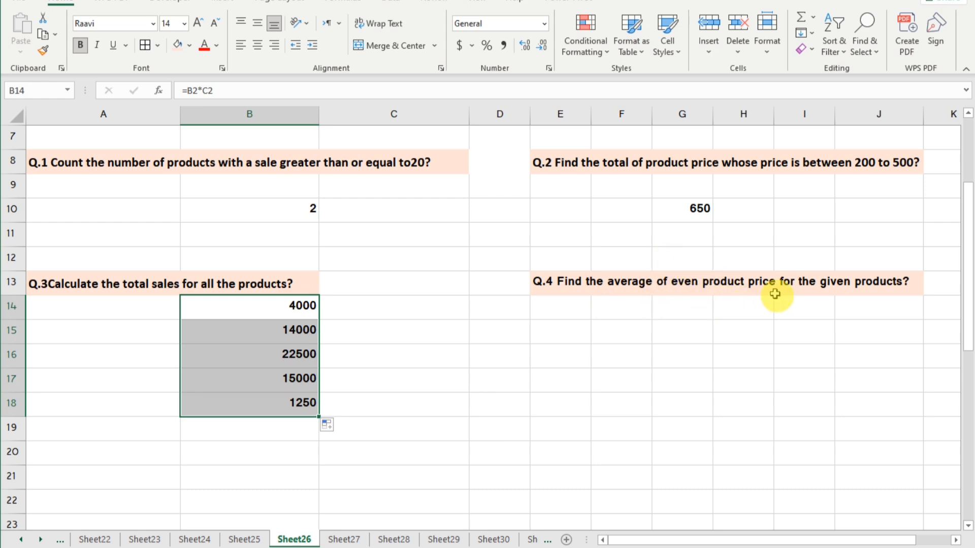
{"action": "left_click", "coordinate": [672, 332]}
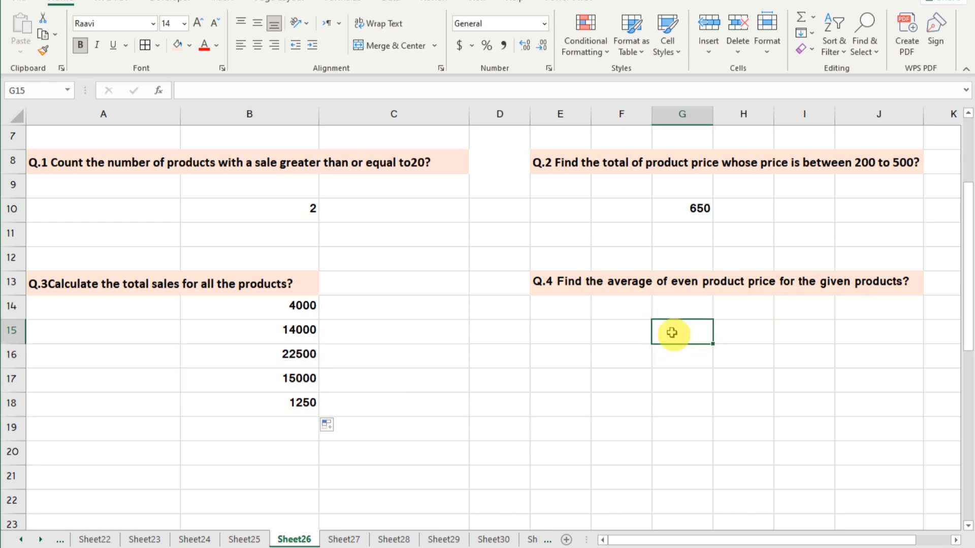
{"action": "type", "text": "="}
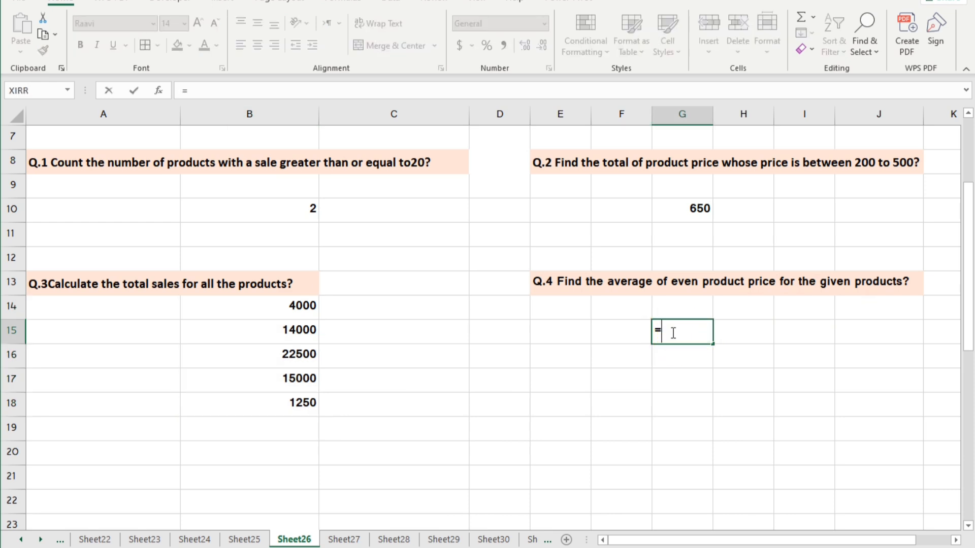
{"action": "type", "text": "averag"}
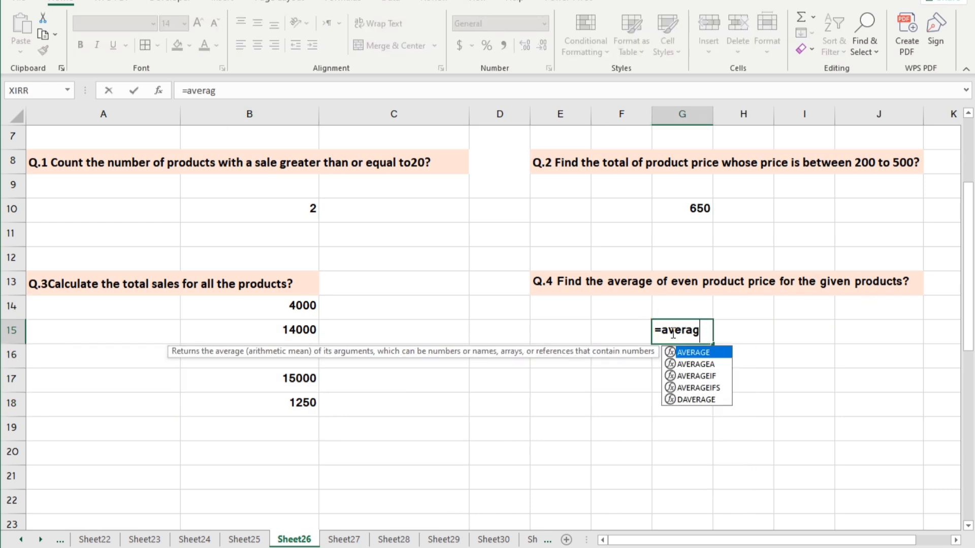
{"action": "type", "text": "e"}
{"action": "key", "text": "Tab"}
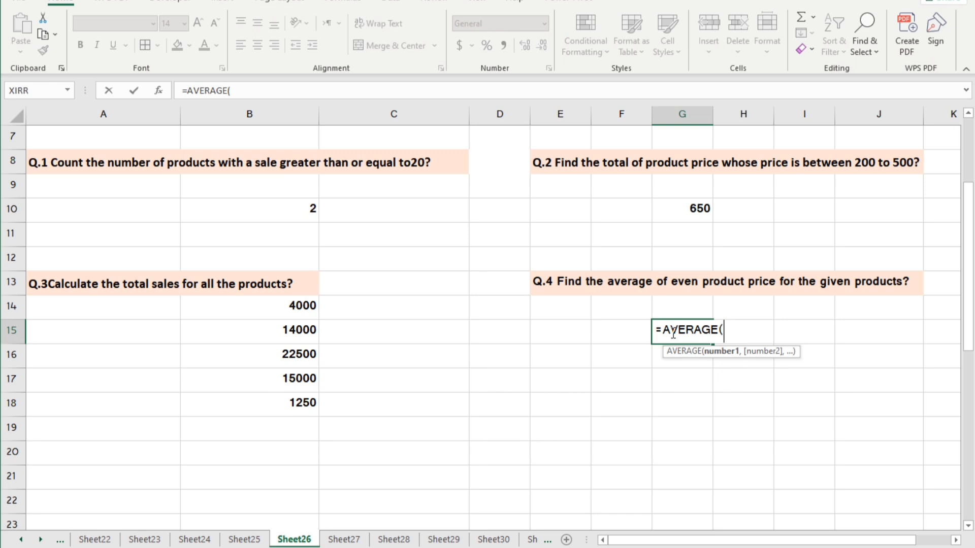
{"action": "type", "text": "fil"}
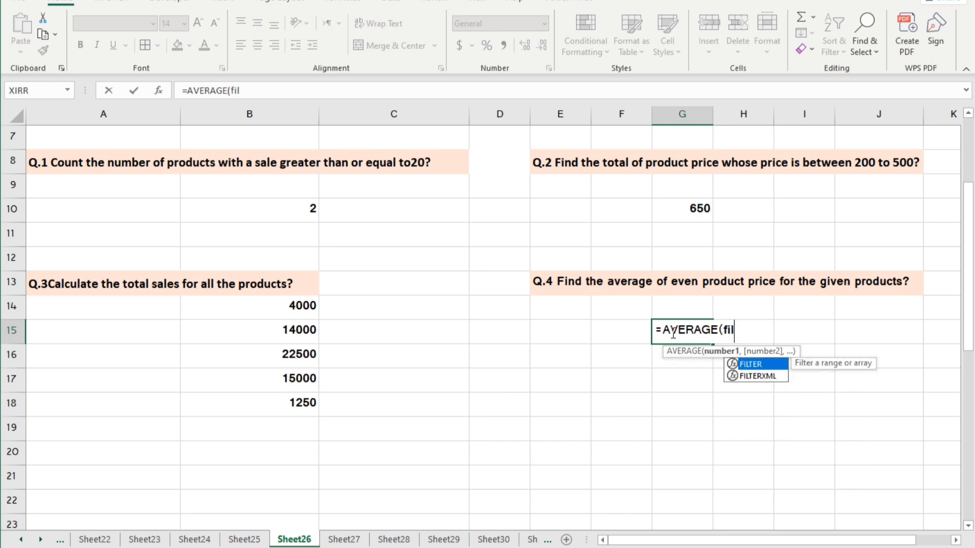
{"action": "key", "text": "Tab"}
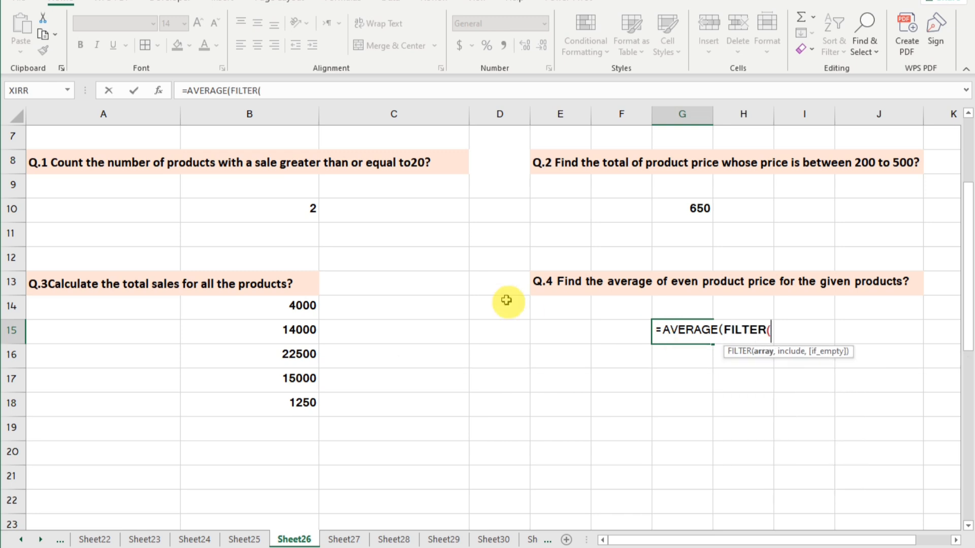
{"action": "scroll", "coordinate": [414, 268], "scroll_direction": "up", "scroll_amount": 2}
{"action": "left_click_drag", "start_coordinate": [245, 163], "coordinate": [270, 267]}
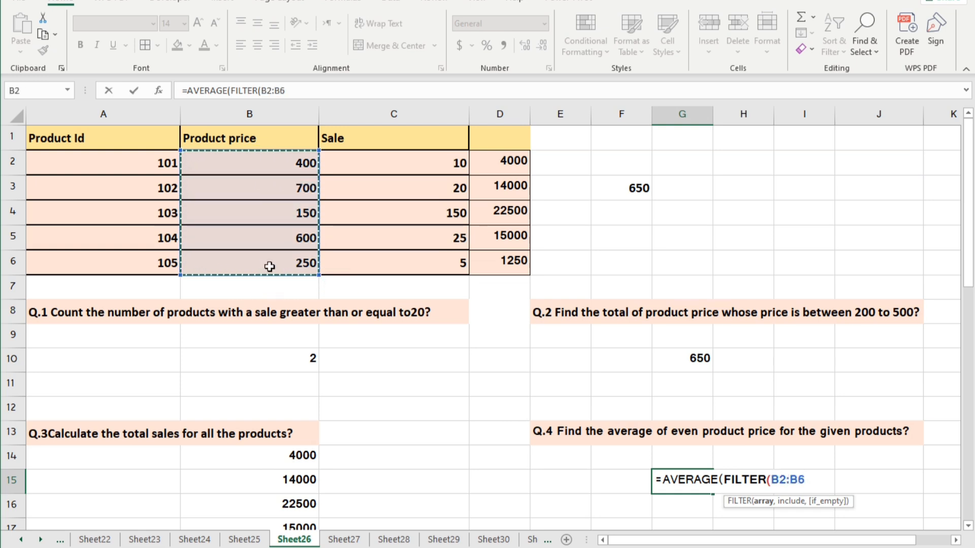
Step: Begin FILTER's include argument with a MOD function whose number starts with row(A2:A6)
{"action": "type", "text": ",mod"}
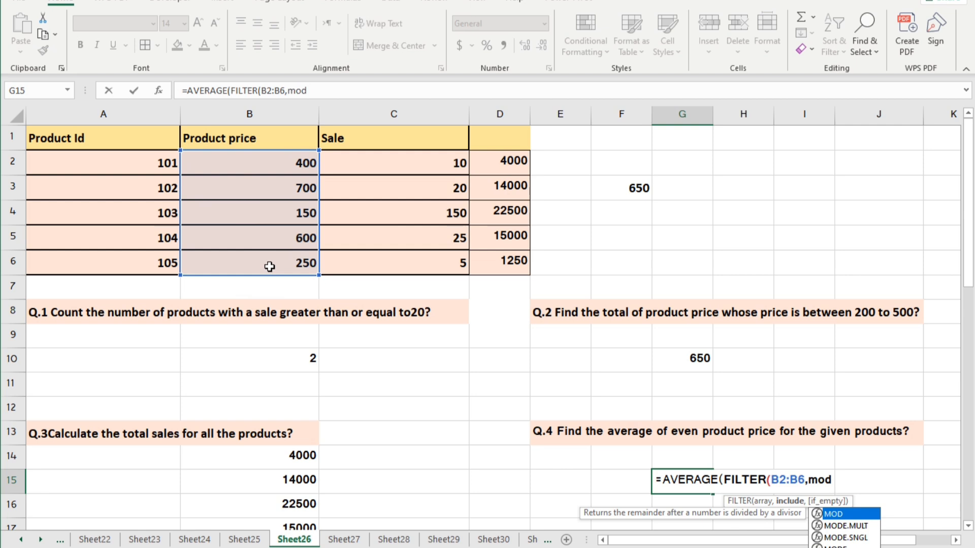
{"action": "key", "text": "Tab"}
{"action": "type", "text": "row"}
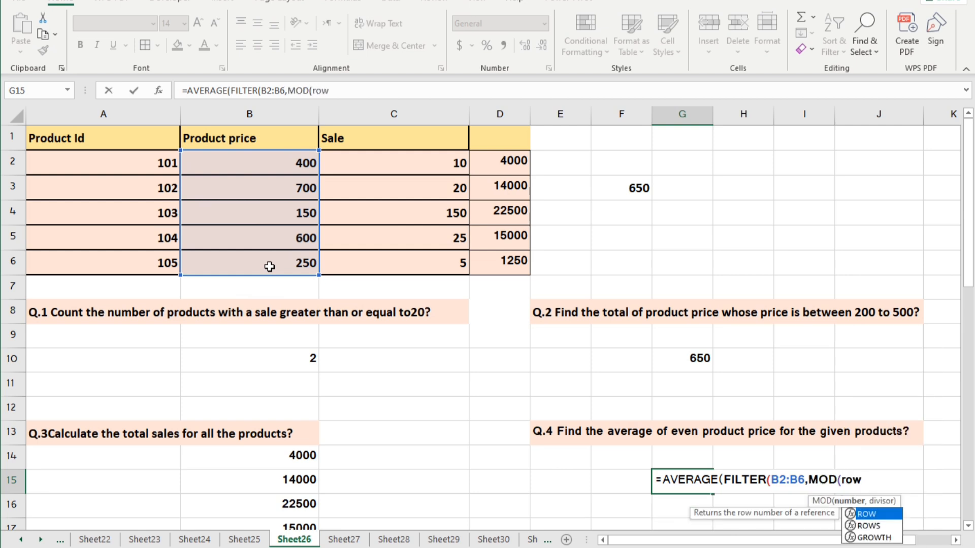
{"action": "type", "text": "("}
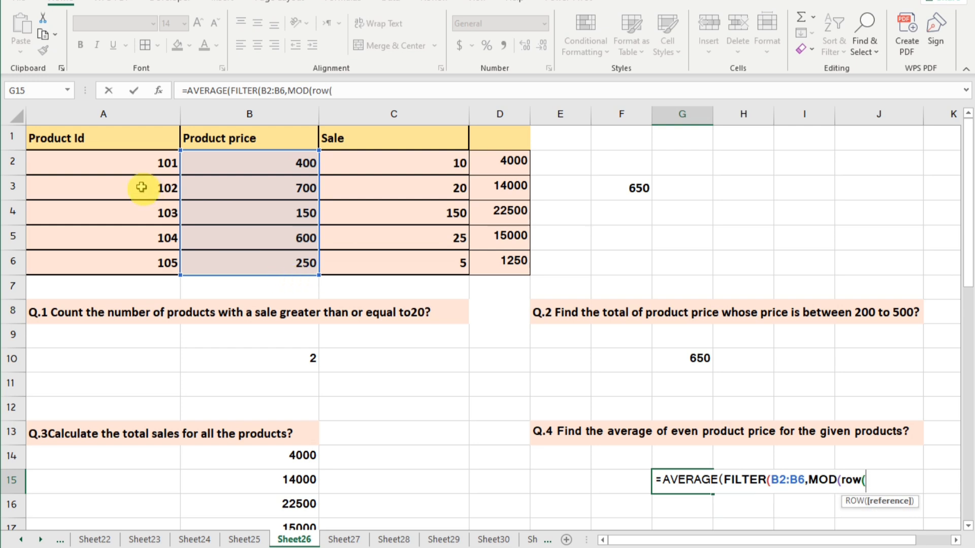
{"action": "left_click_drag", "start_coordinate": [142, 162], "coordinate": [143, 271]}
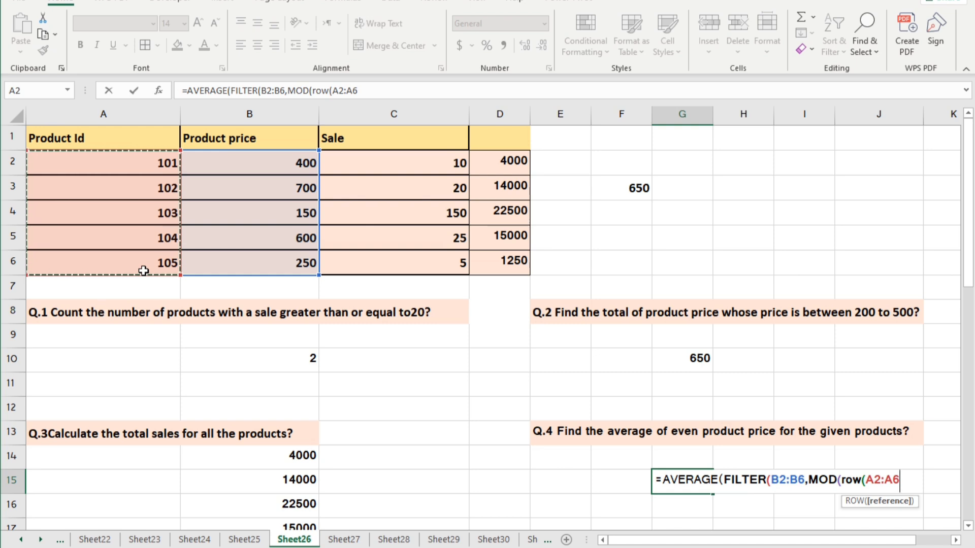
{"action": "type", "text": ")-"}
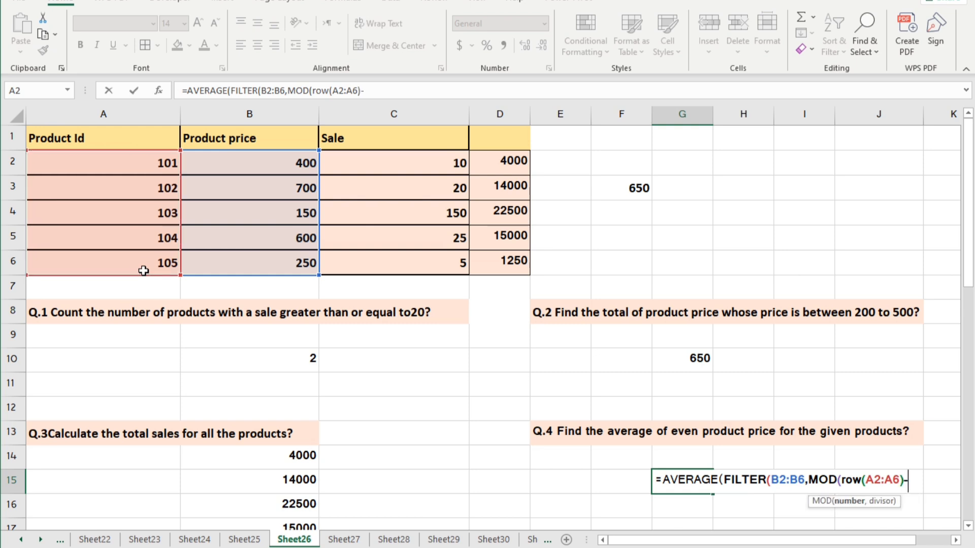
{"action": "type", "text": "row("}
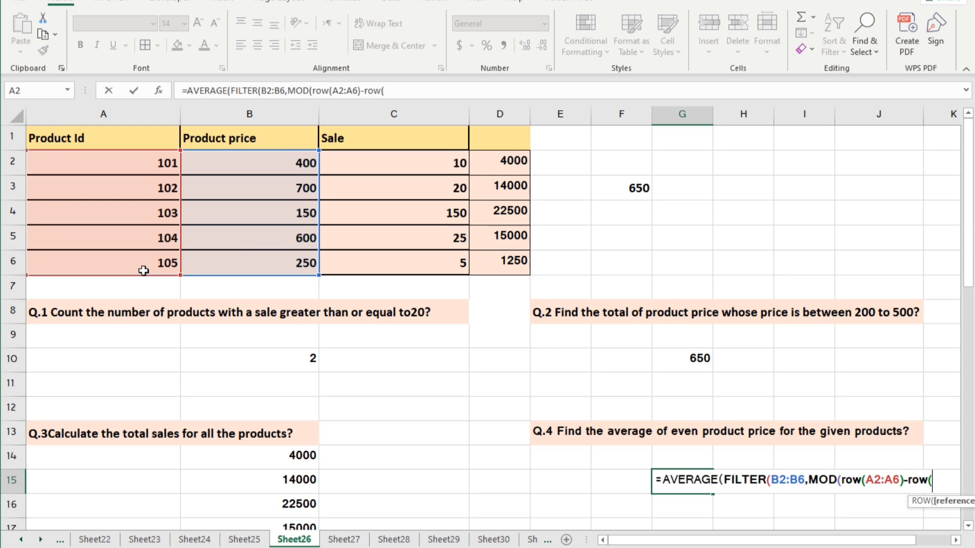
{"action": "type", "text": "a2"}
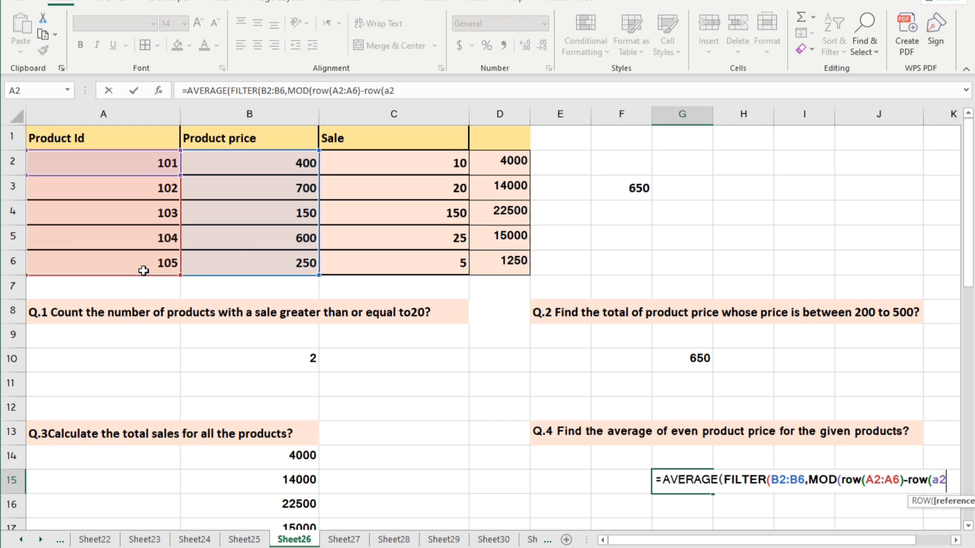
{"action": "type", "text": ")"}
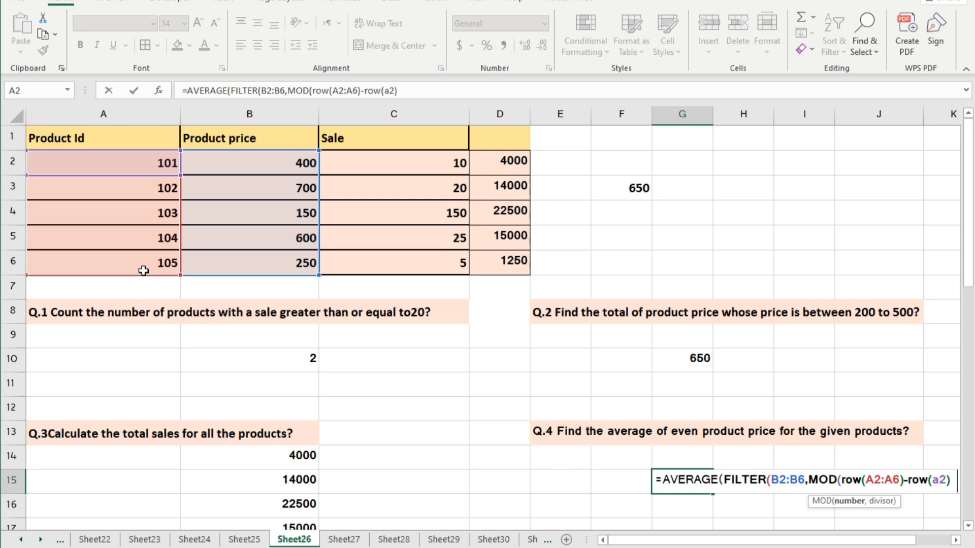
{"action": "type", "text": "+1"}
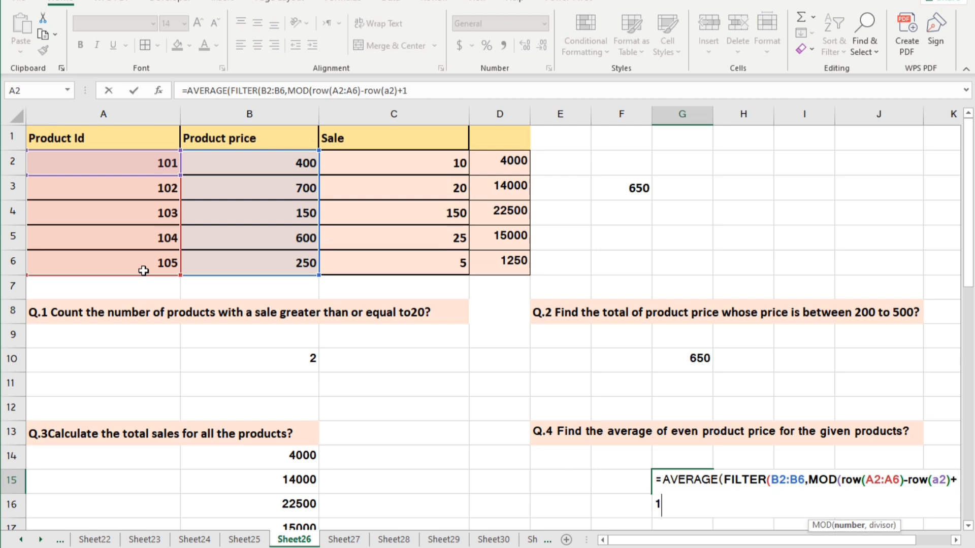
{"action": "type", "text": ",2)"}
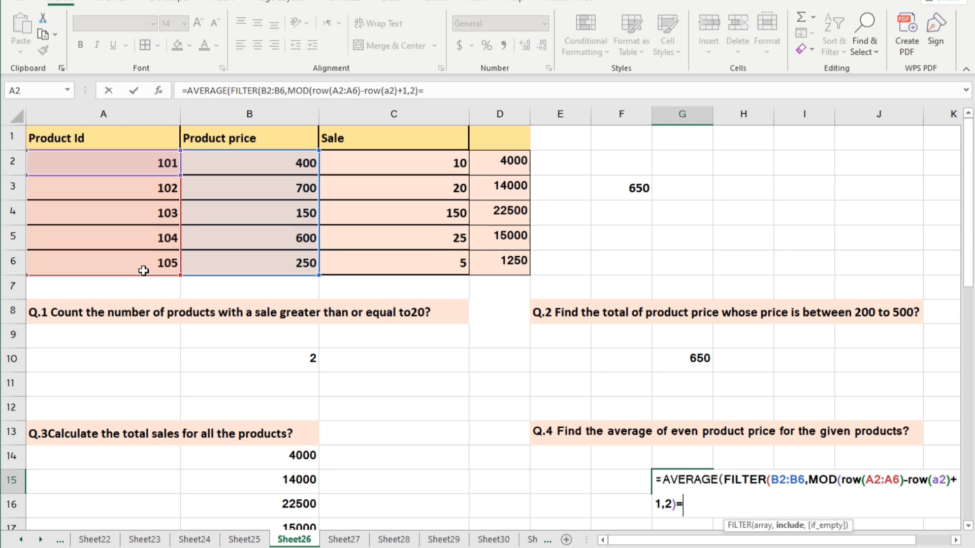
{"action": "type", "text": "=0))"}
Step: Give MOD the divisor 2, compare its result with 0, and close and enter the Q.4 formula in G15
{"action": "key", "text": "Return"}
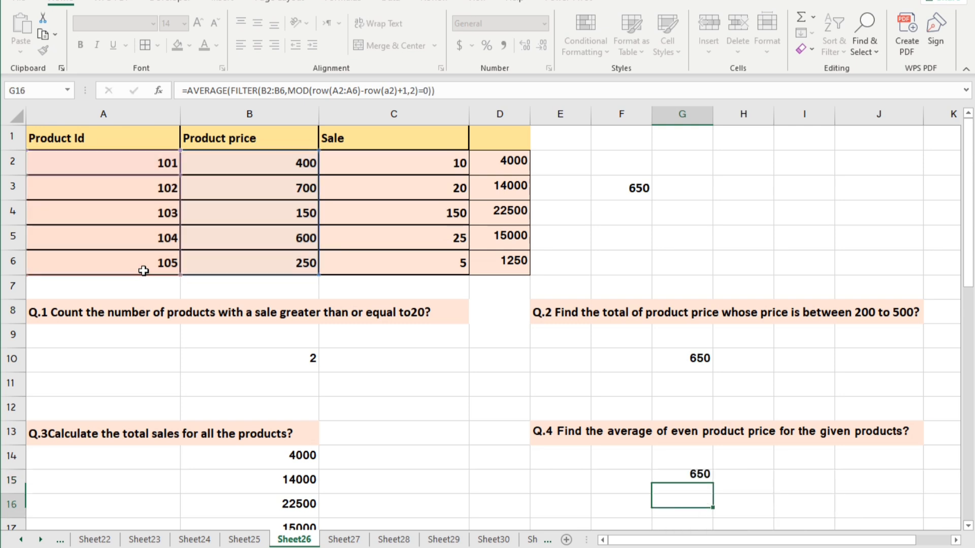
{"action": "scroll", "coordinate": [574, 503], "scroll_direction": "down", "scroll_amount": 1}
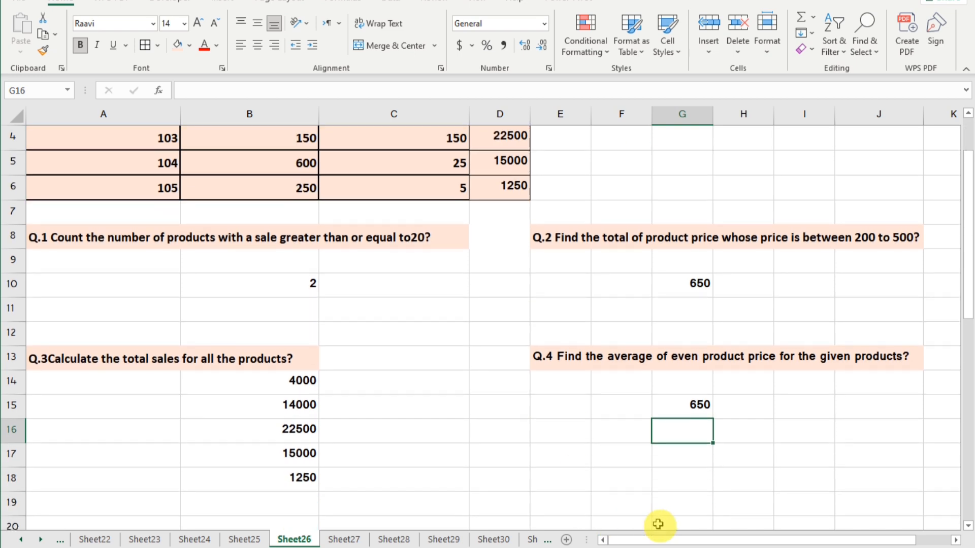
{"action": "left_click", "coordinate": [691, 410]}
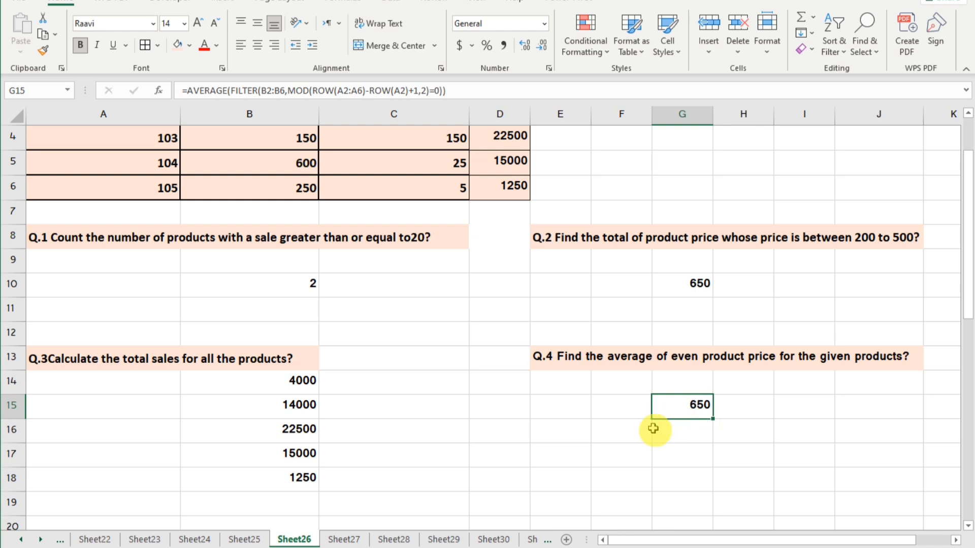
Step: Display the Q.1 formula in B10 as plain text by removing its leading equals sign
{"action": "left_click", "coordinate": [290, 284]}
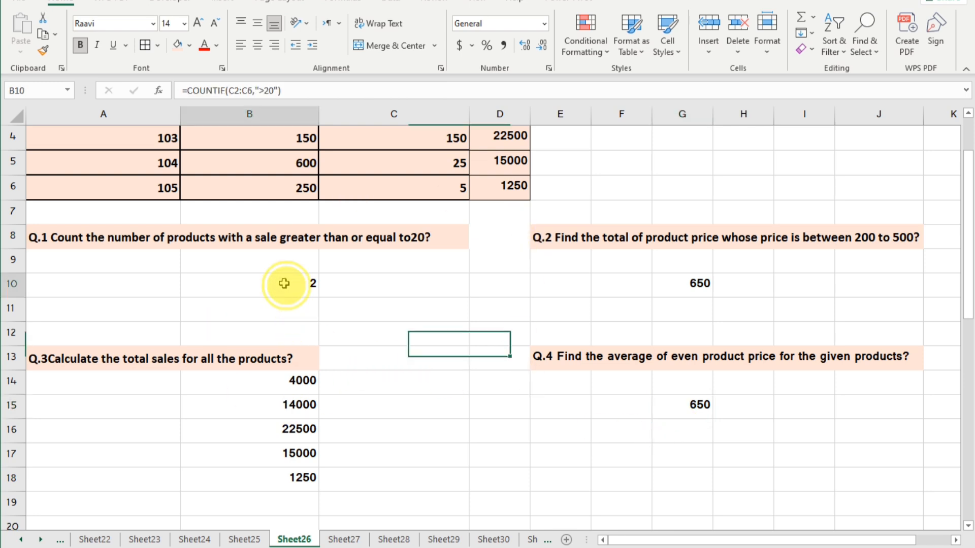
{"action": "left_click", "coordinate": [186, 90]}
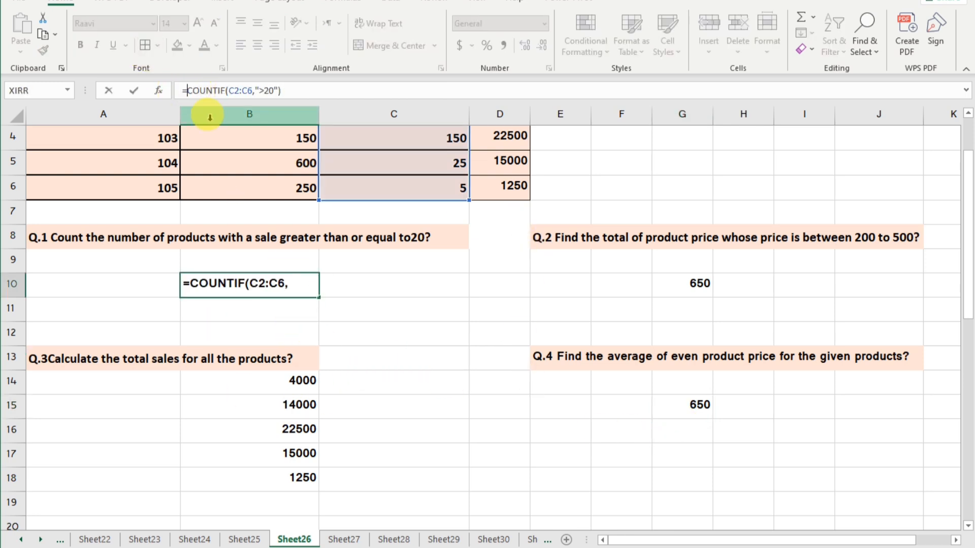
{"action": "key", "text": "BackSpace"}
Step: Remove the leading equals sign from each Q.3 formula in B14 to B18 so they display as text
{"action": "left_click", "coordinate": [271, 383]}
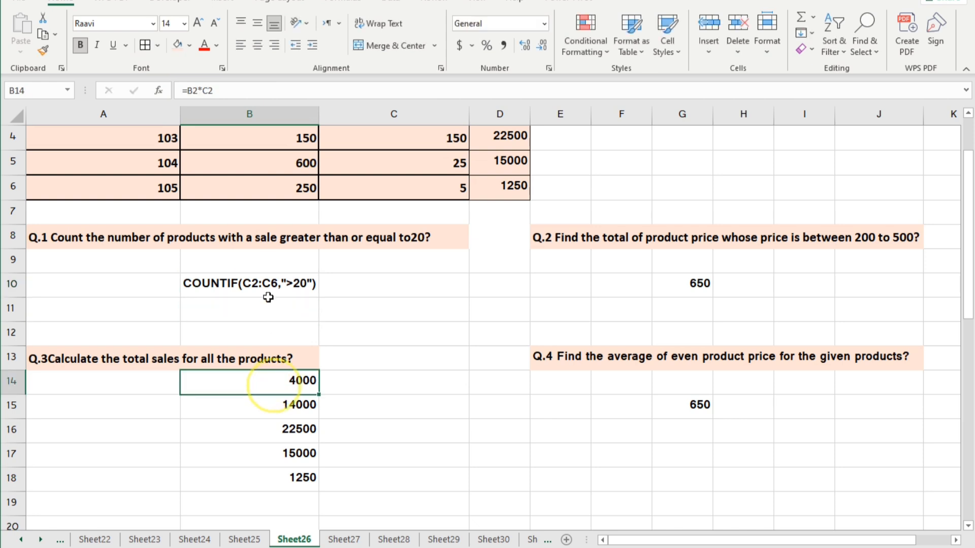
{"action": "left_click", "coordinate": [190, 91]}
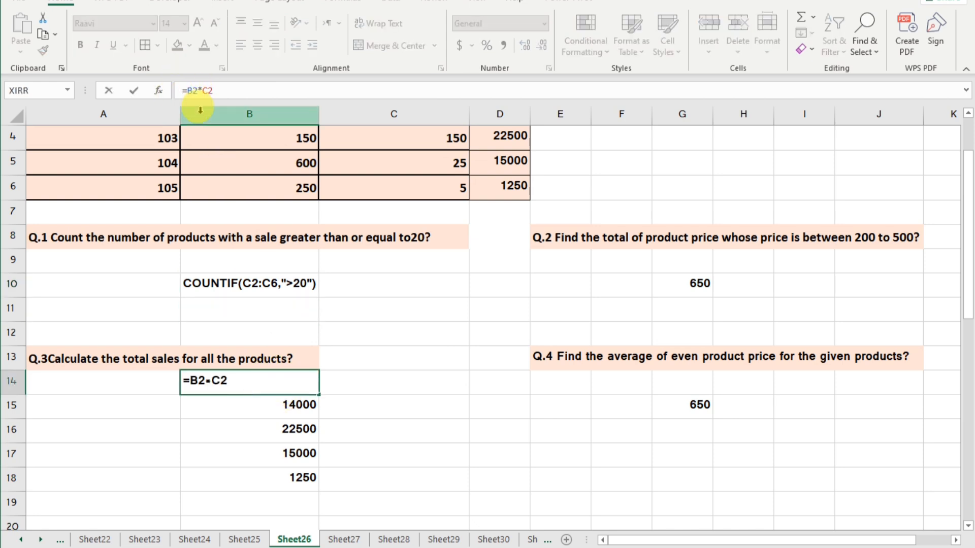
{"action": "key", "text": "Delete"}
{"action": "key", "text": "Return"}
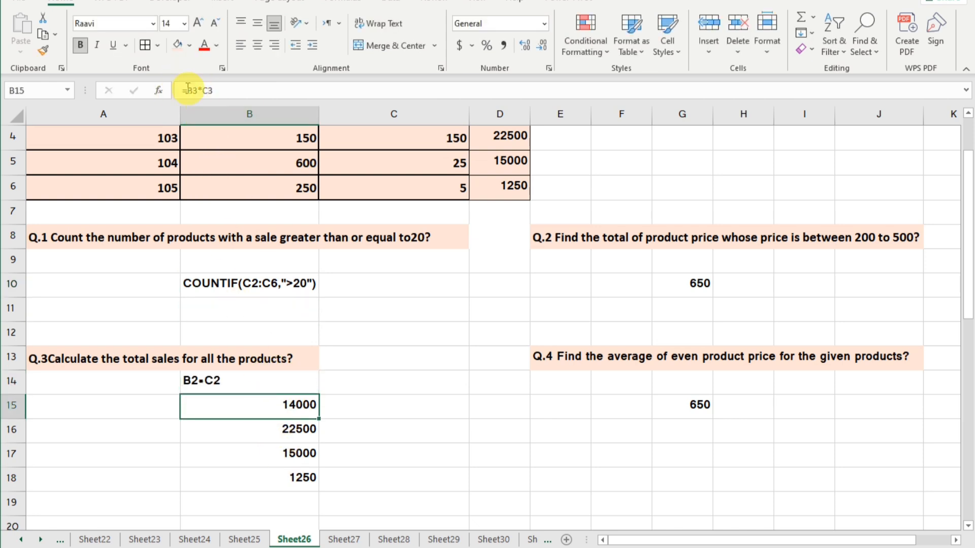
{"action": "left_click", "coordinate": [187, 90]}
{"action": "key", "text": "Delete"}
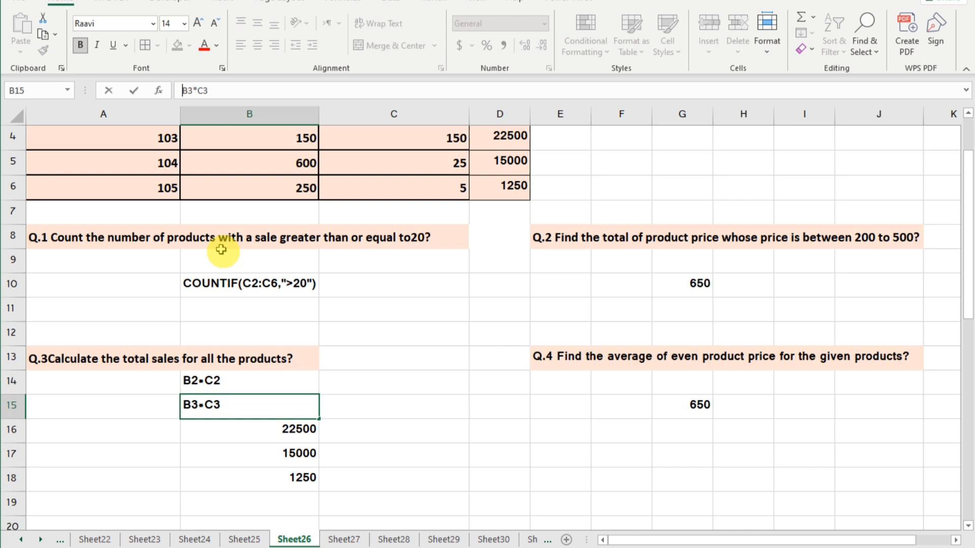
{"action": "left_click", "coordinate": [250, 429]}
{"action": "left_click", "coordinate": [186, 90]}
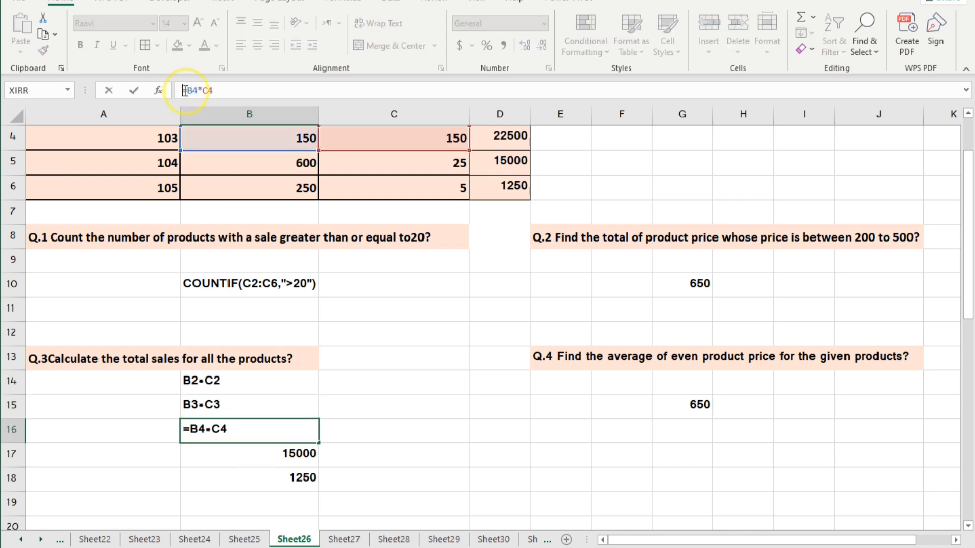
{"action": "key", "text": "Delete"}
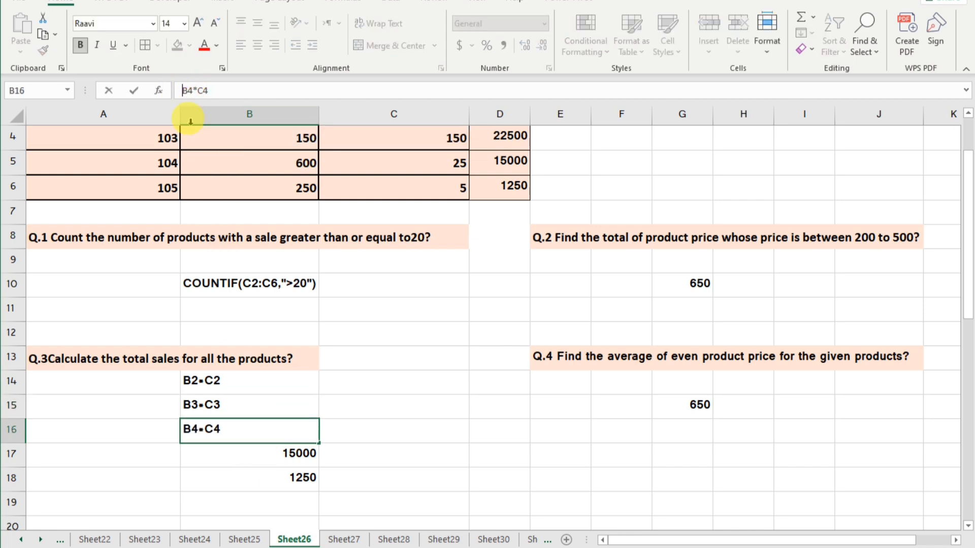
{"action": "left_click", "coordinate": [275, 449]}
{"action": "left_click", "coordinate": [186, 90]}
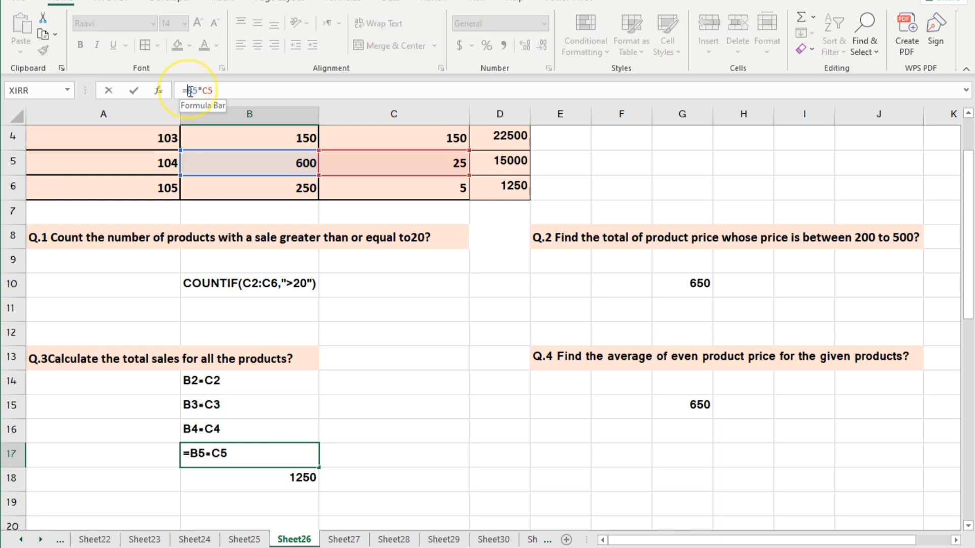
{"action": "key", "text": "Delete"}
{"action": "left_click", "coordinate": [249, 474]}
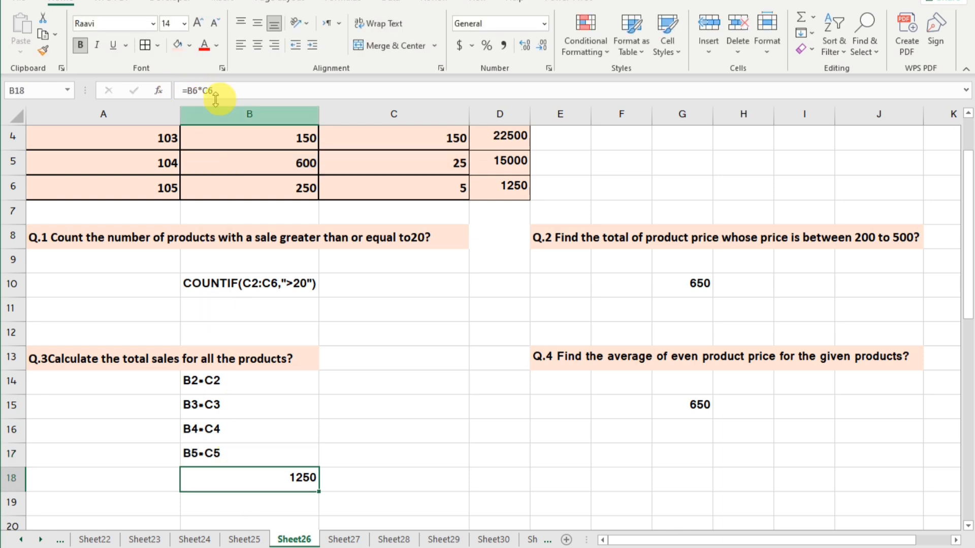
{"action": "left_click", "coordinate": [188, 91]}
{"action": "key", "text": "Delete"}
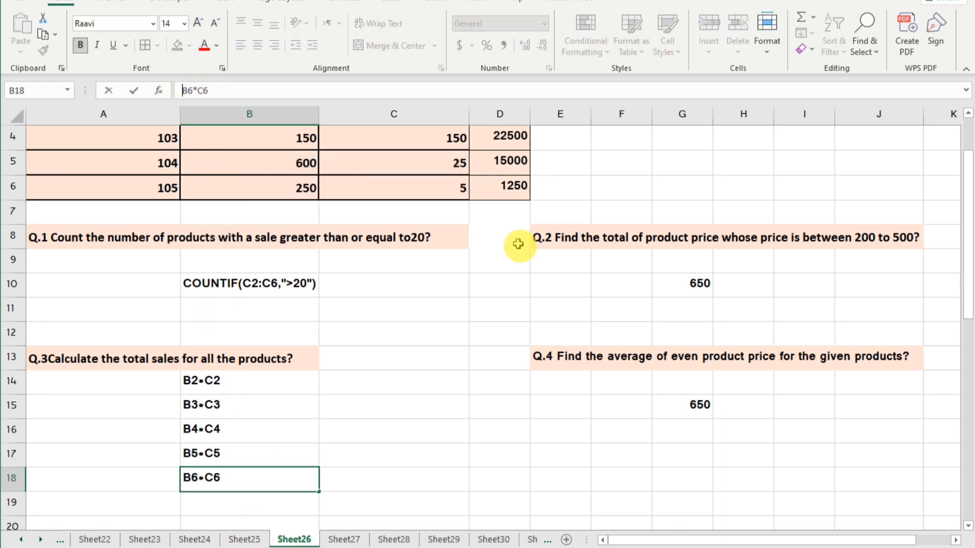
Step: Convert the Q.2 SUMIFS formula in G10 to visible text by deleting its equals sign
{"action": "left_click", "coordinate": [690, 285]}
{"action": "left_click", "coordinate": [187, 91]}
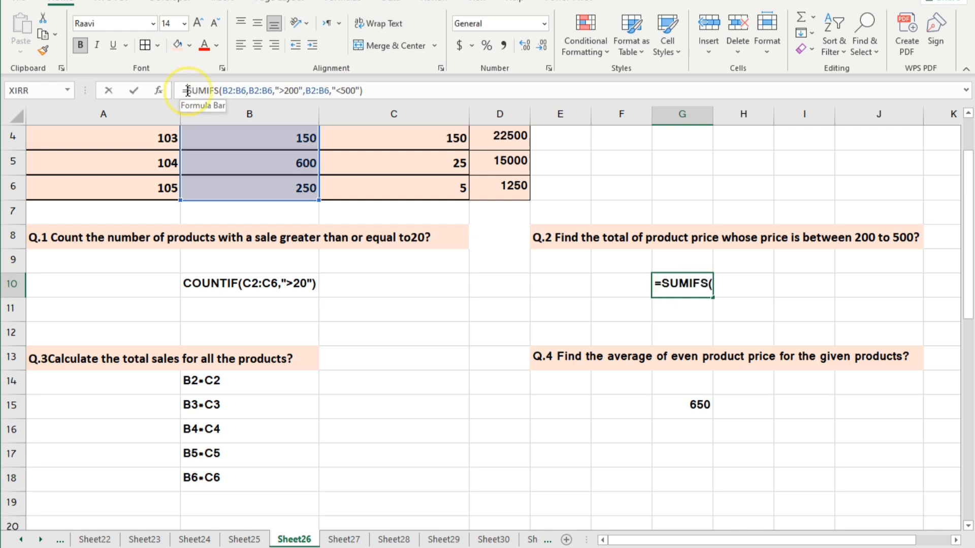
{"action": "key", "text": "Delete"}
Step: Turn the Q.4 AVERAGE formula in G15 into text without its equals sign and move it to E15
{"action": "left_click", "coordinate": [690, 405]}
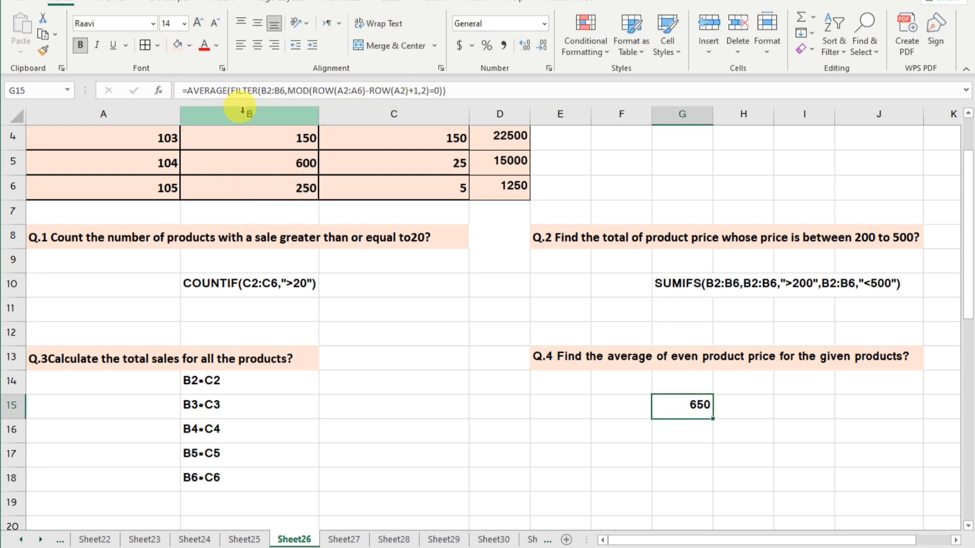
{"action": "left_click", "coordinate": [187, 91]}
{"action": "key", "text": "Delete"}
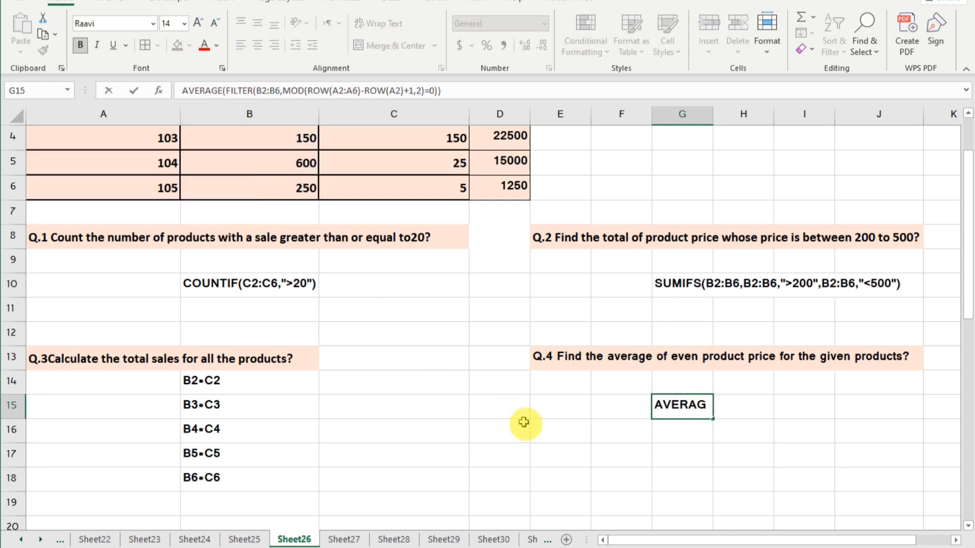
{"action": "left_click", "coordinate": [521, 426]}
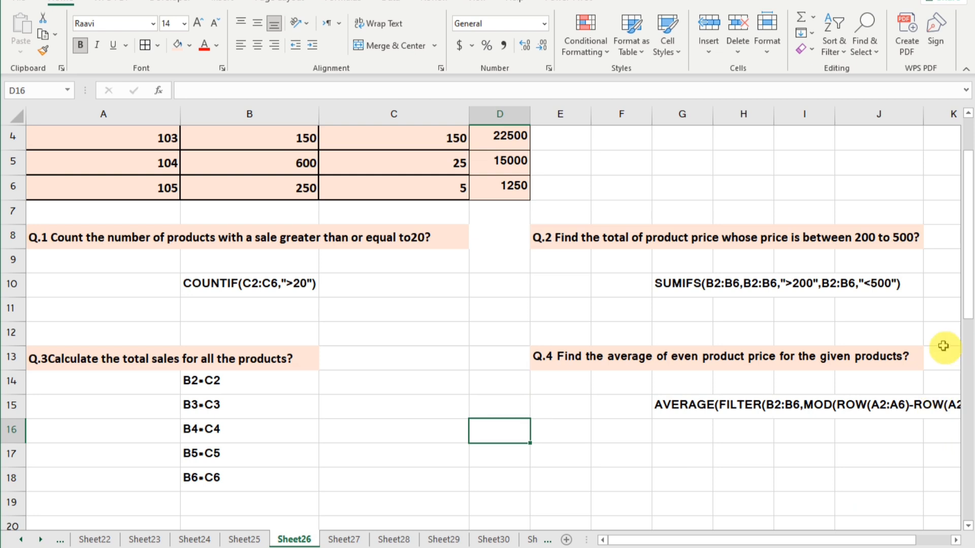
{"action": "left_click", "coordinate": [657, 405]}
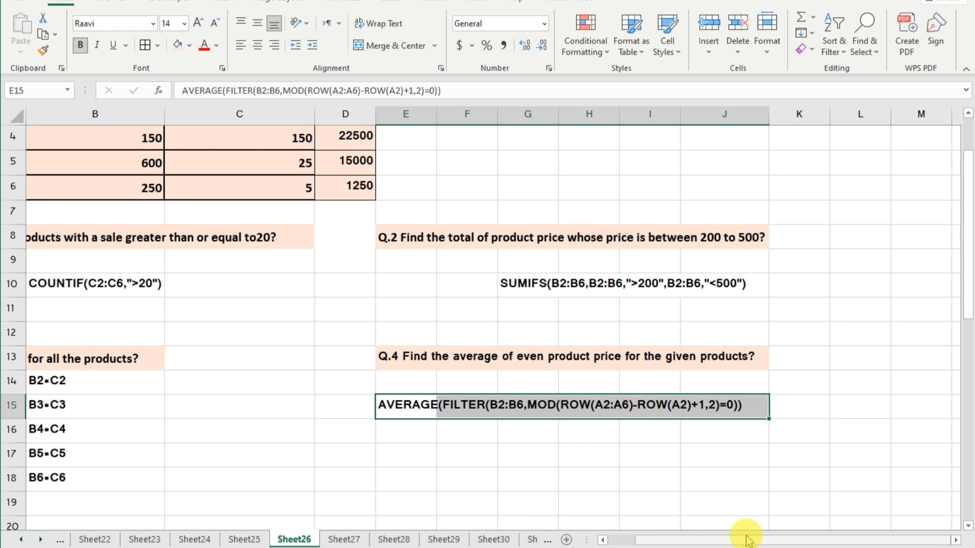
{"action": "left_click", "coordinate": [776, 540]}
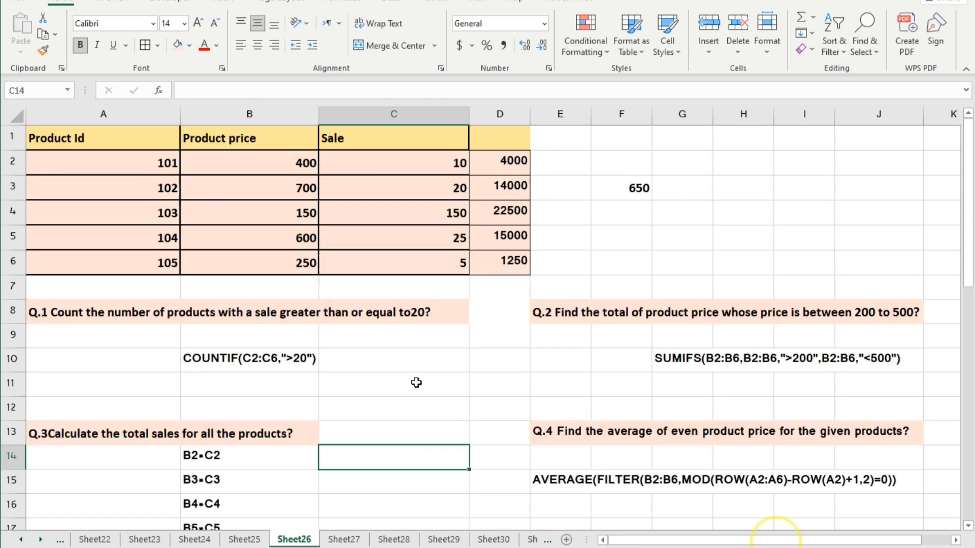